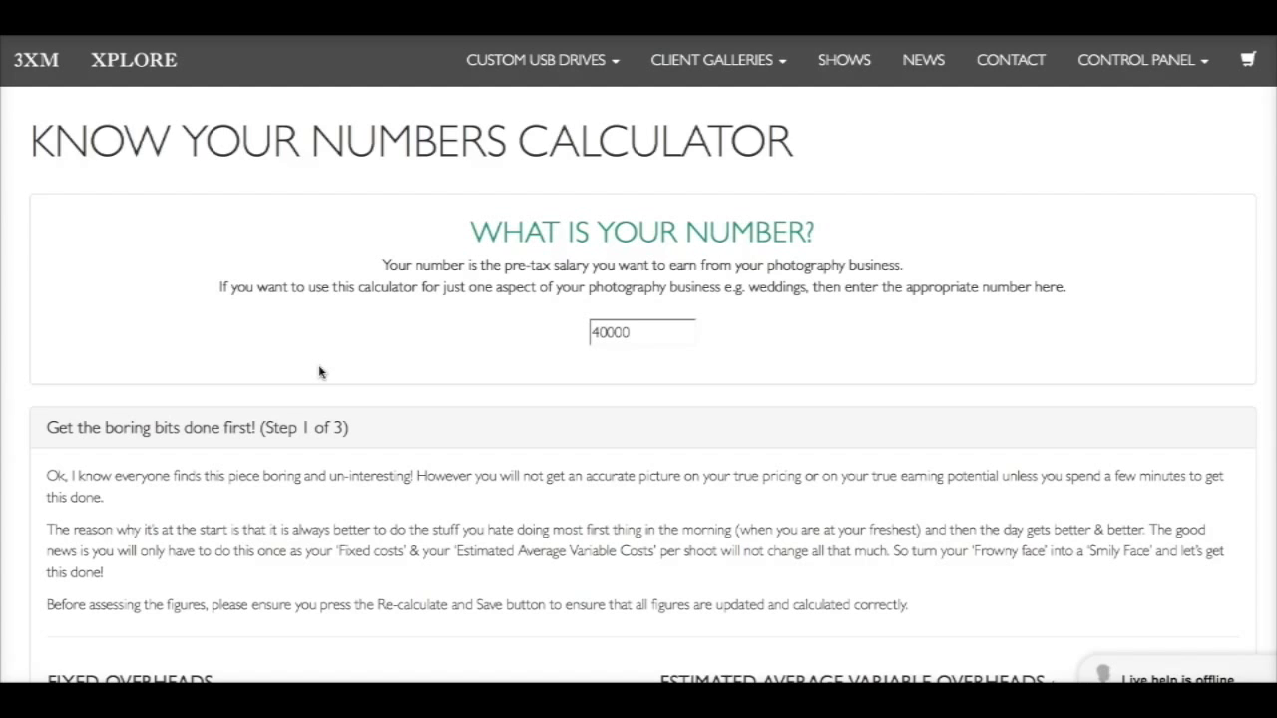
# Look through the whole calculator from start to end and return to the target pre-tax salary field
pyautogui.scroll(-10, 319, 372)
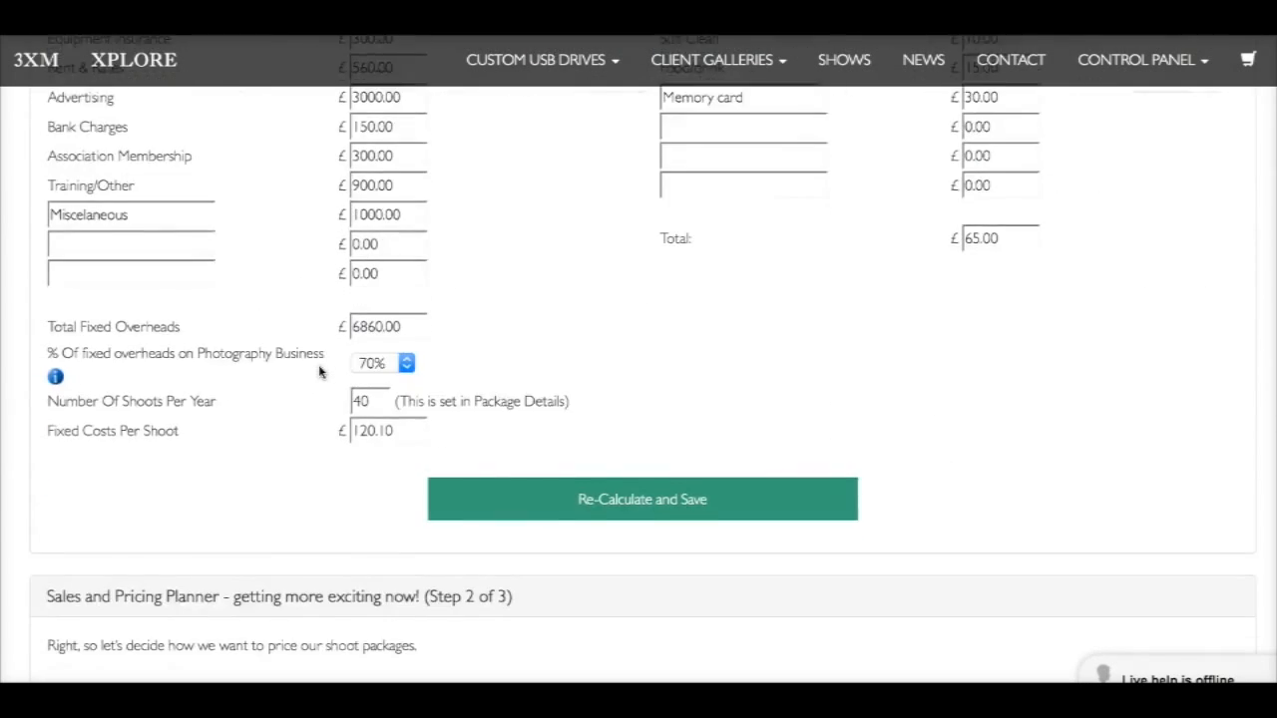
pyautogui.scroll(-15, 320, 372)
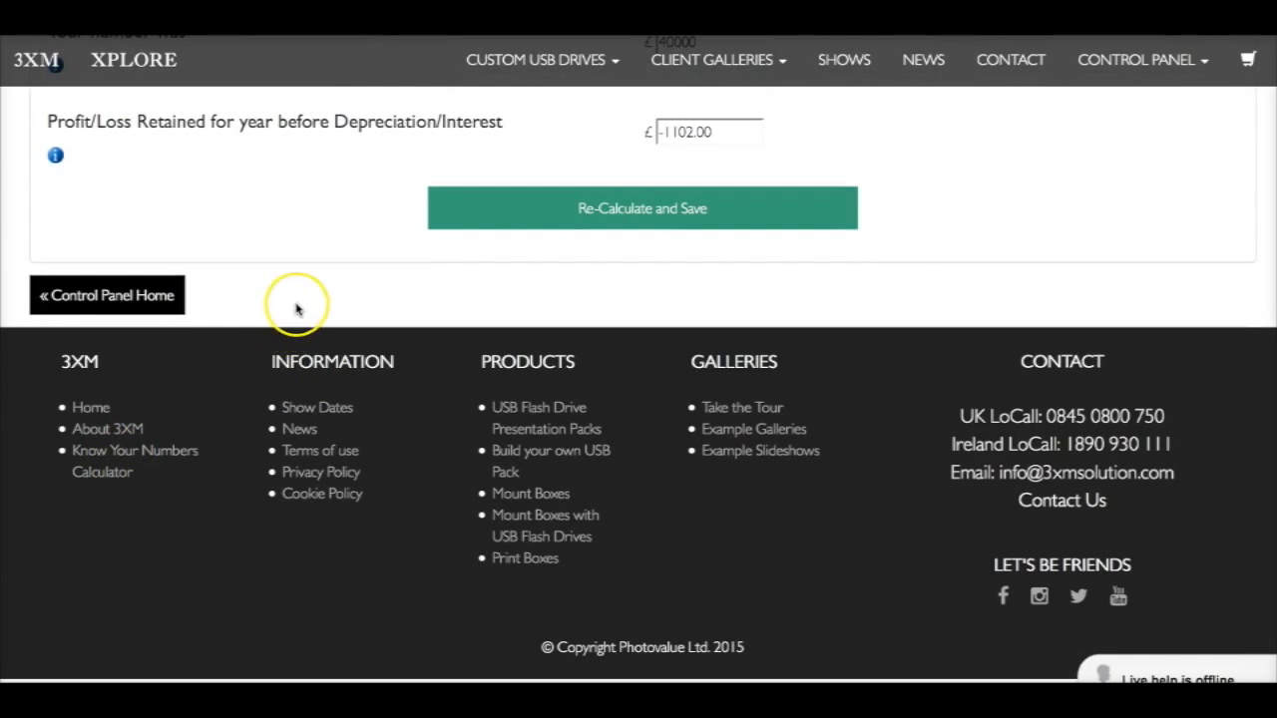
pyautogui.scroll(3, 296, 308)
pyautogui.scroll(20, 296, 308)
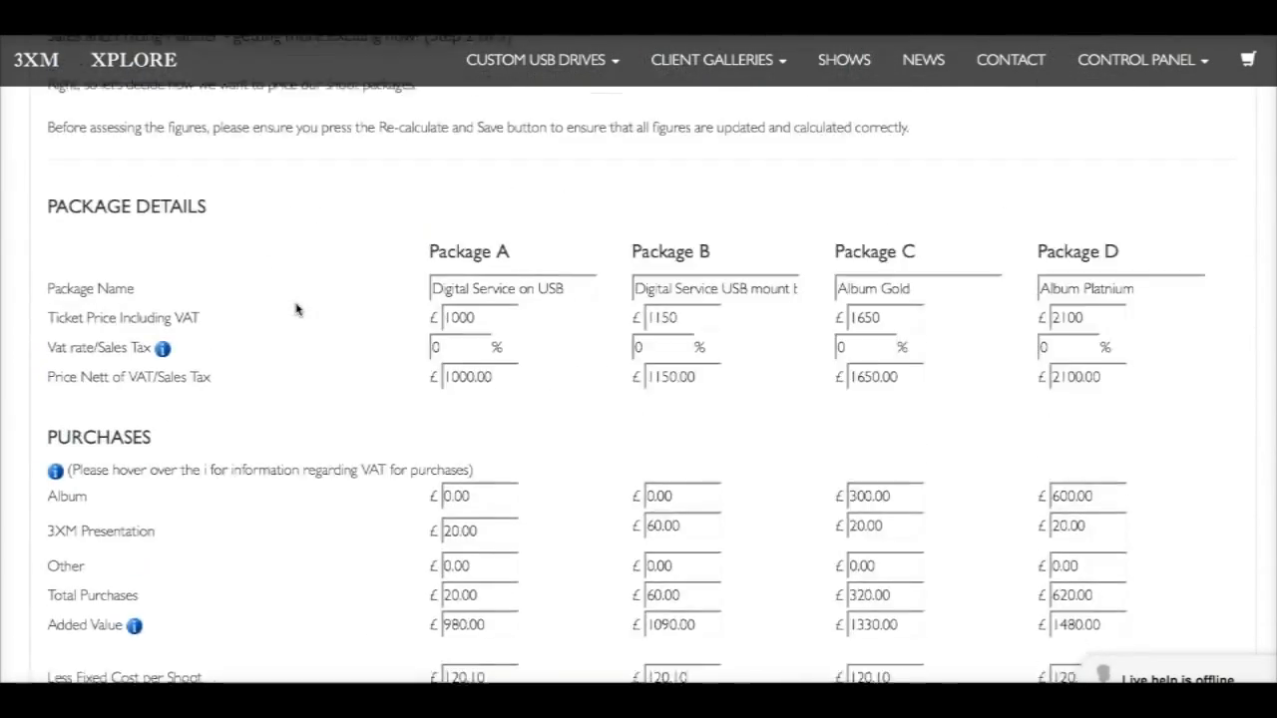
pyautogui.scroll(10, 296, 309)
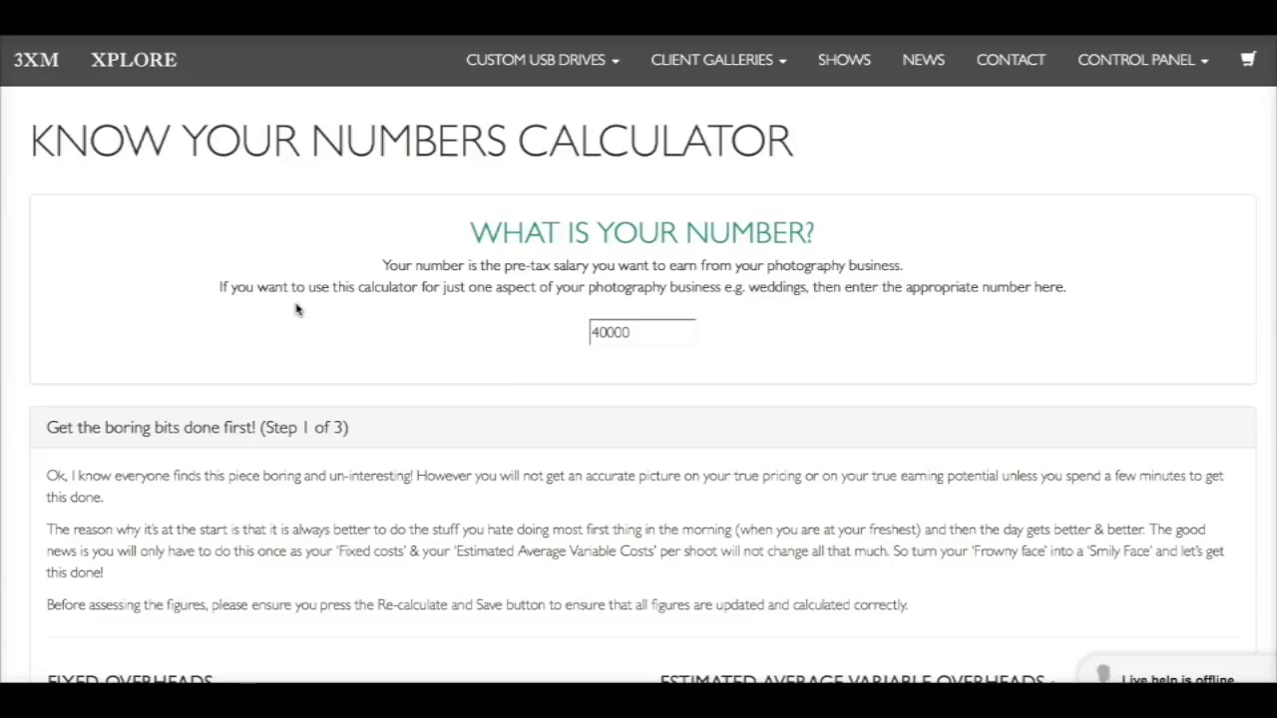
pyautogui.click(602, 340)
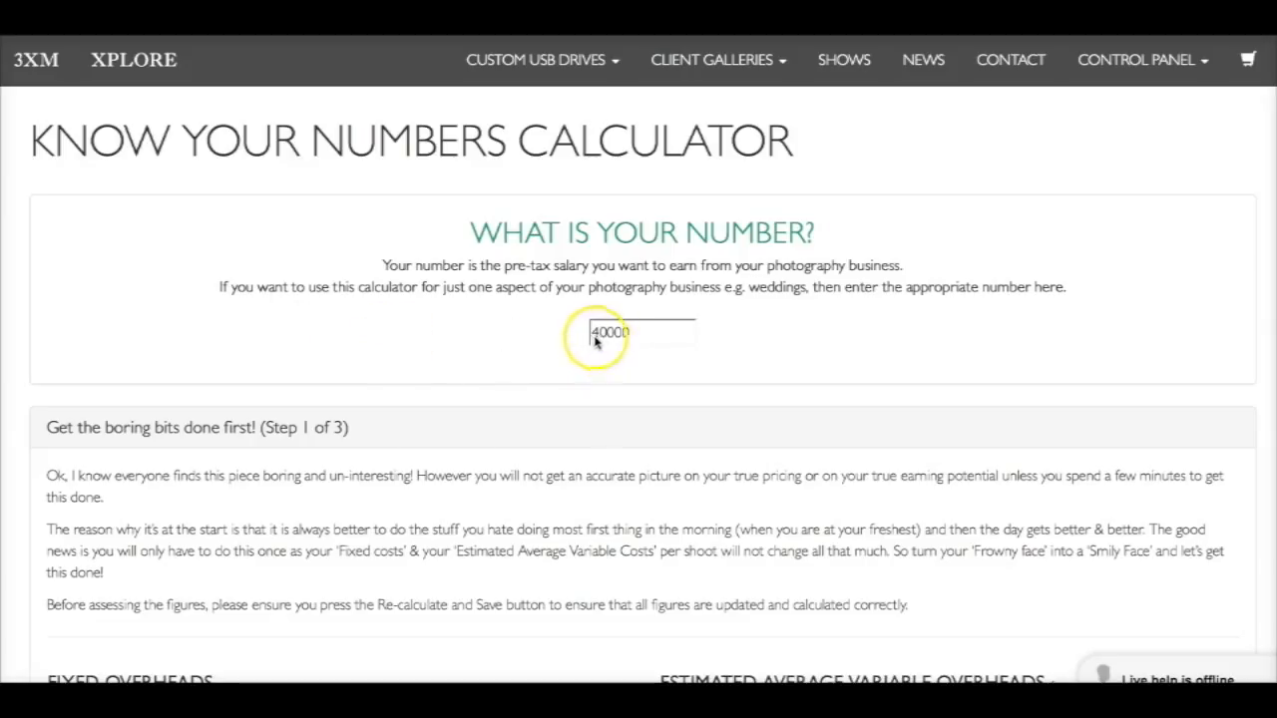
pyautogui.click(539, 347)
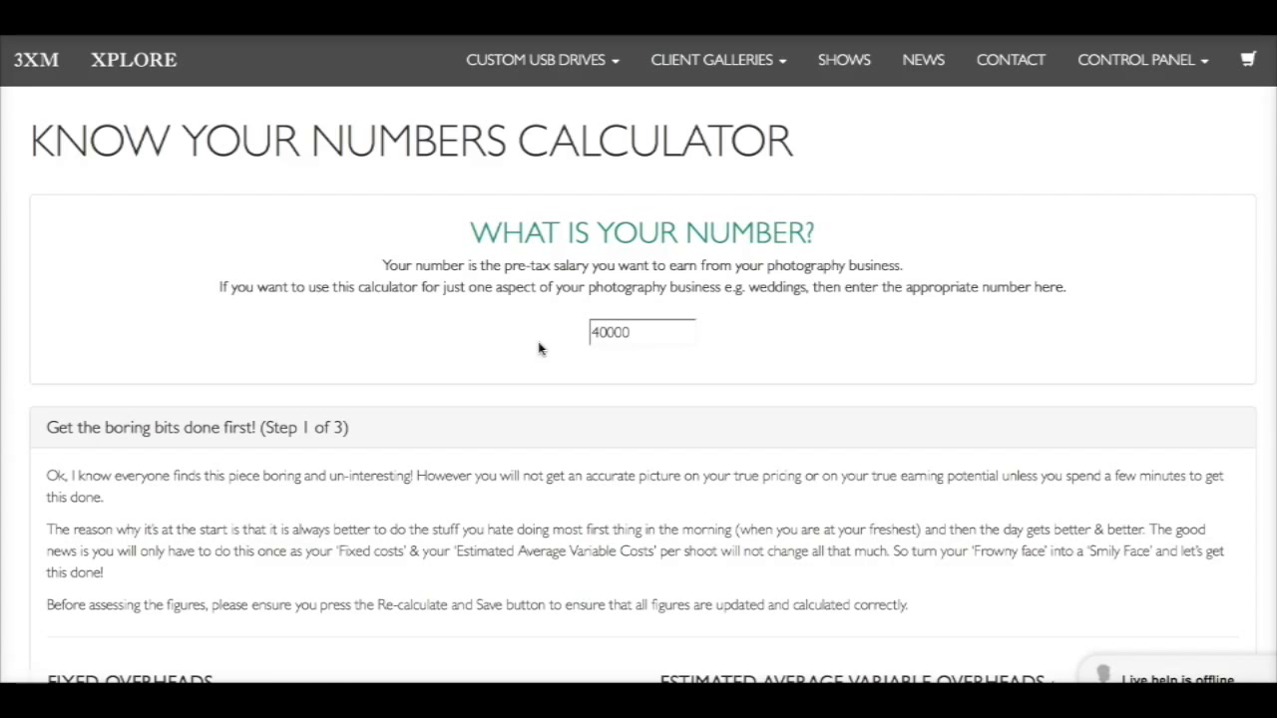
# Read the explanation of what counts as a fixed overhead in the Fixed Overheads section
pyautogui.scroll(-1, 539, 348)
pyautogui.scroll(-5, 539, 349)
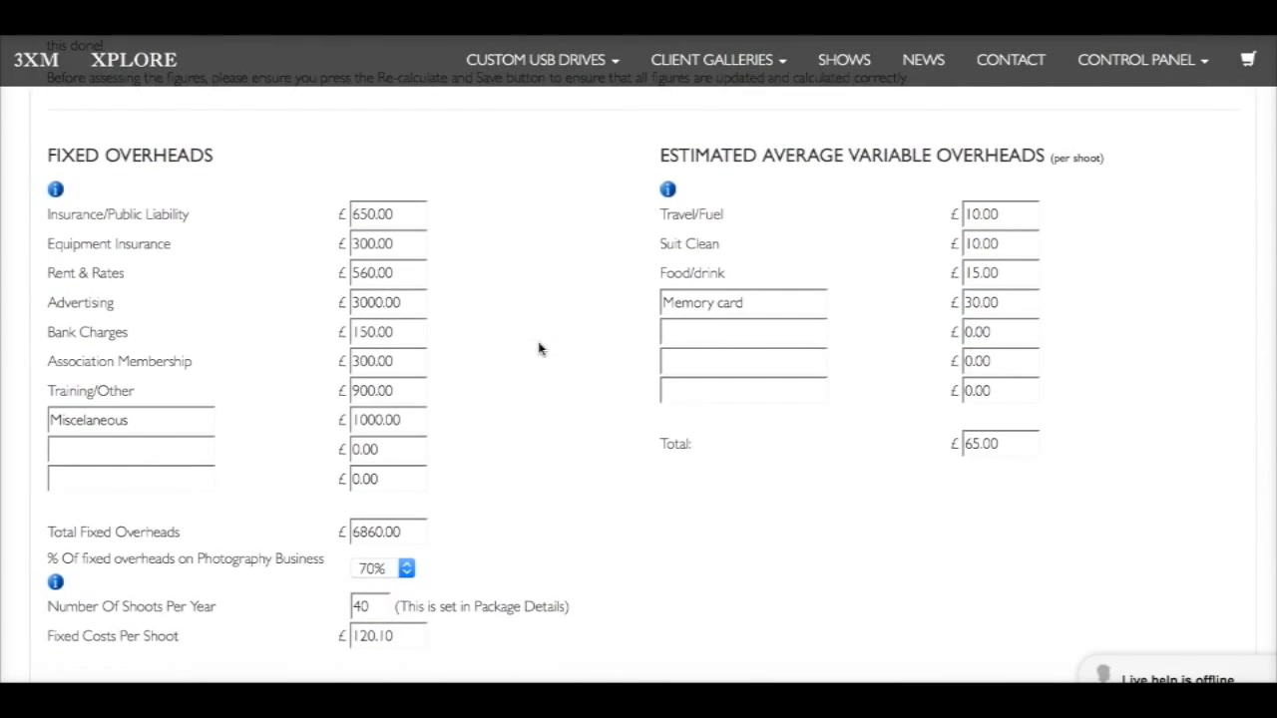
pyautogui.click(55, 191)
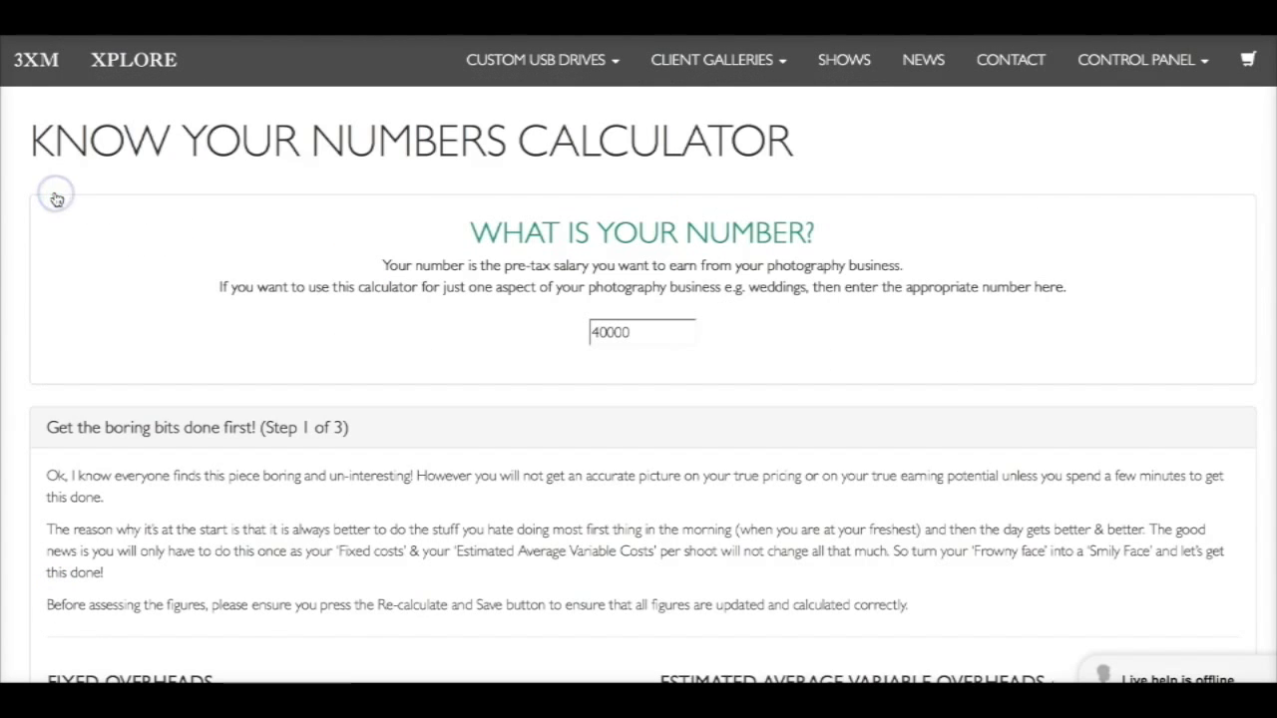
pyautogui.scroll(-1, 82, 311)
pyautogui.scroll(-4, 80, 309)
pyautogui.moveTo(57, 268)
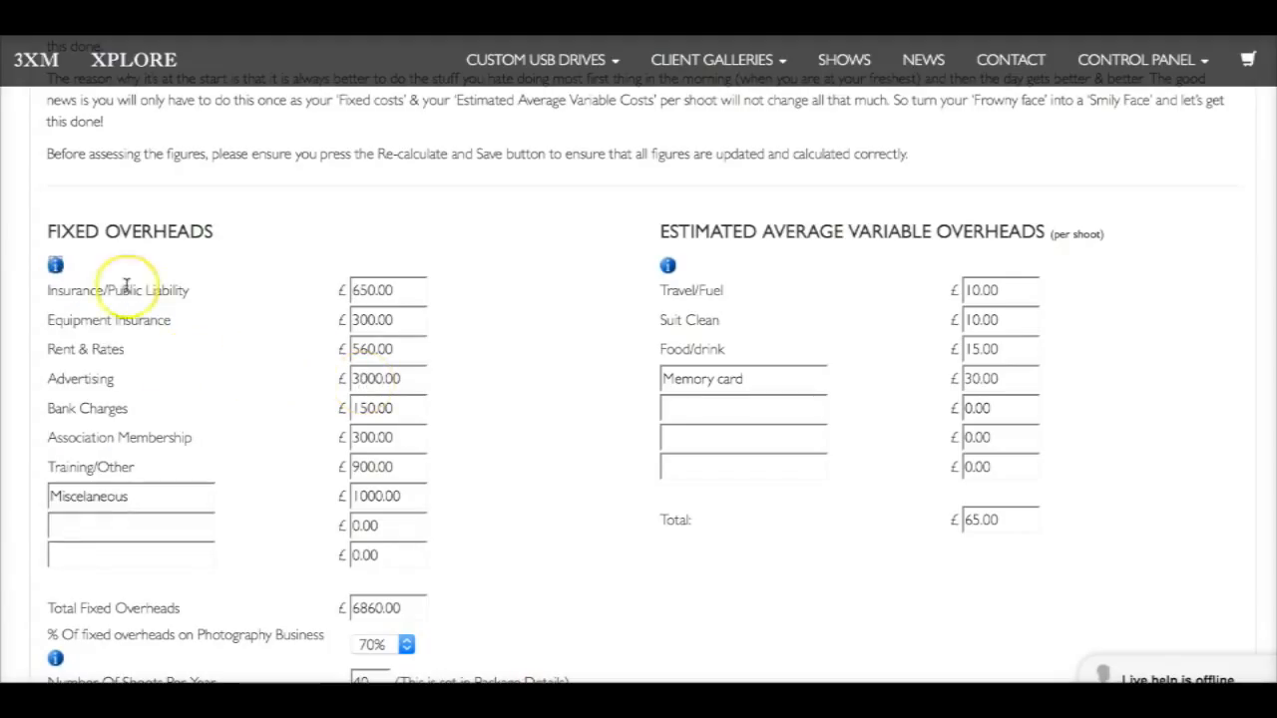
pyautogui.click(56, 266)
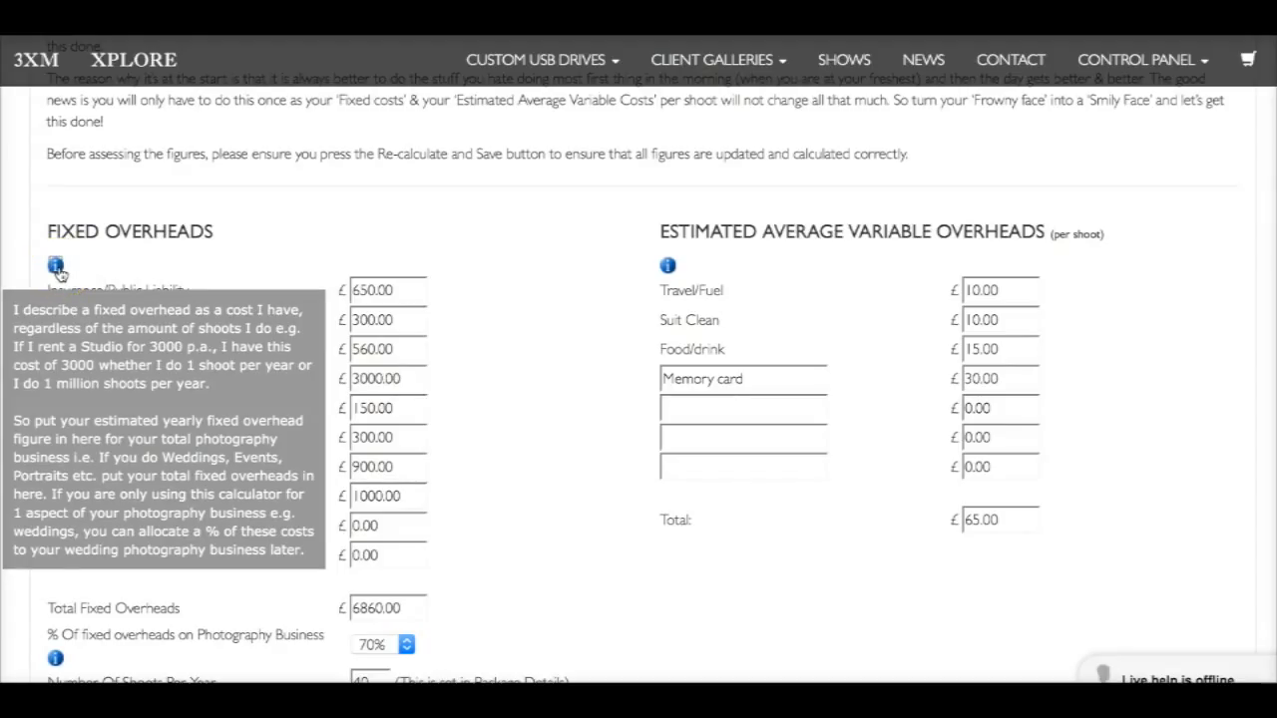
pyautogui.click(233, 262)
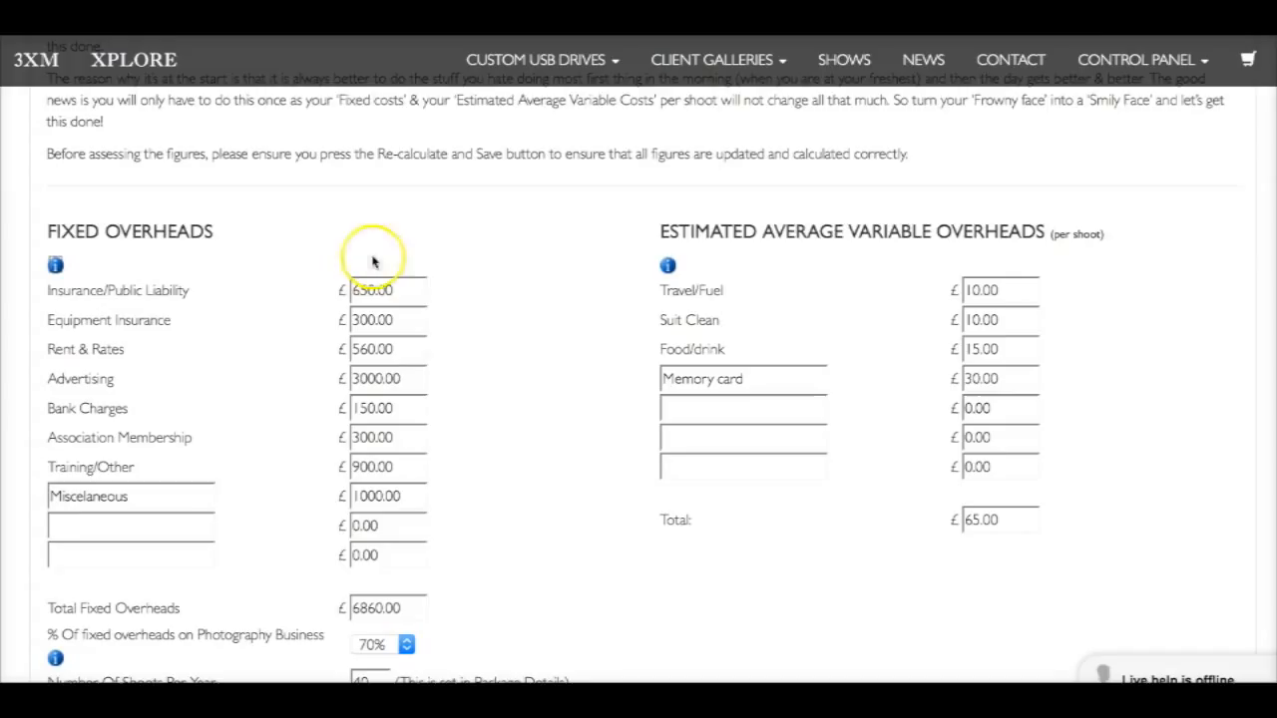
# Review the fixed overhead entries from insurance to miscellaneous, along with their total
pyautogui.scroll(-1, 454, 287)
pyautogui.scroll(-1, 454, 288)
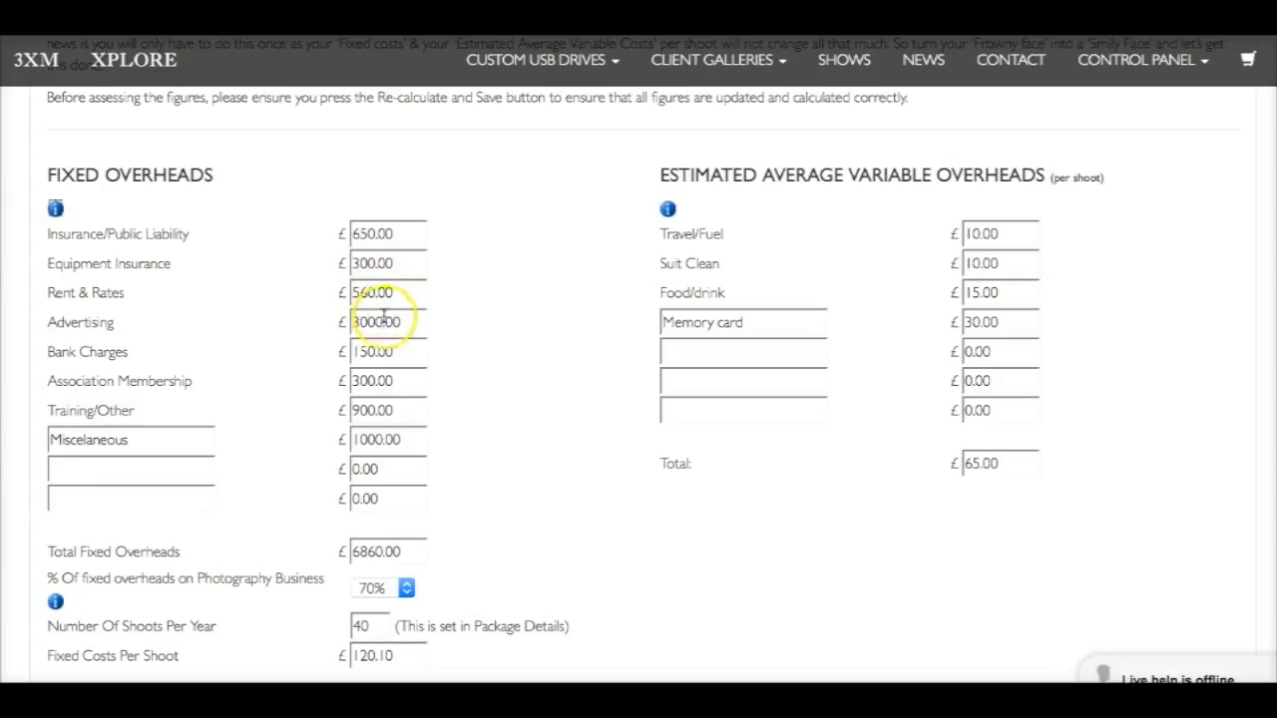
pyautogui.write('1')
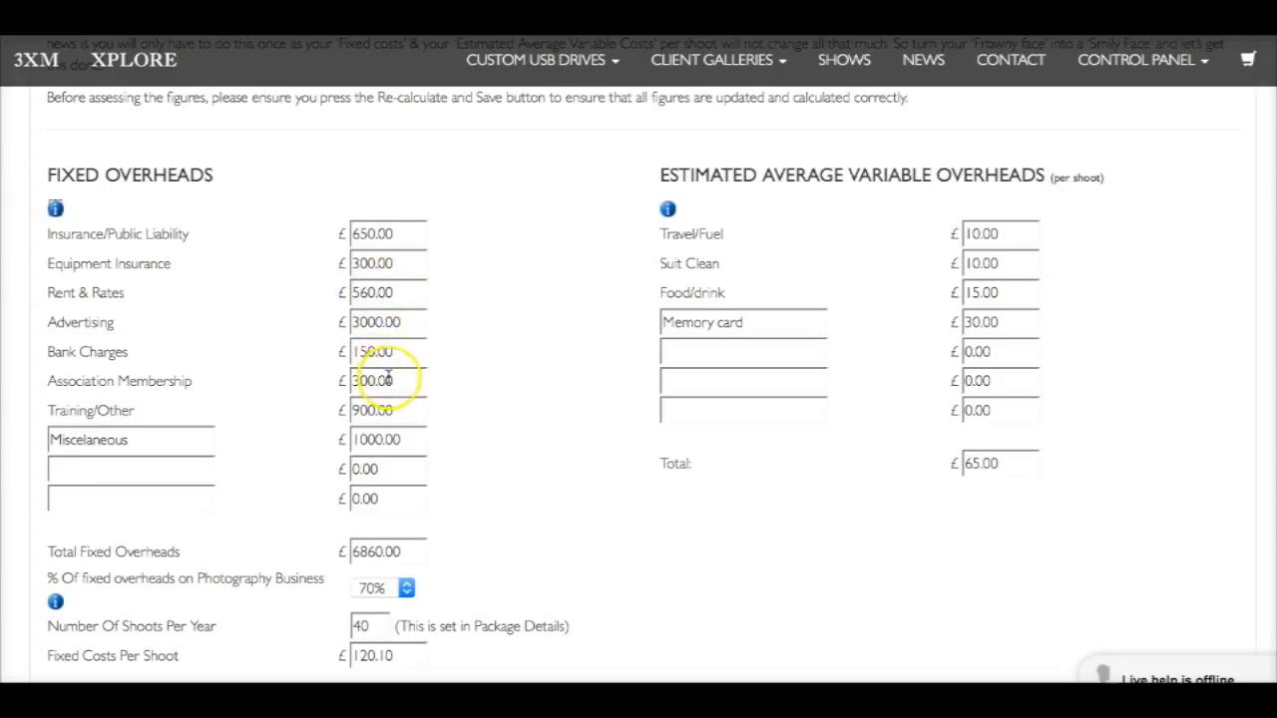
pyautogui.scroll(-1, 369, 379)
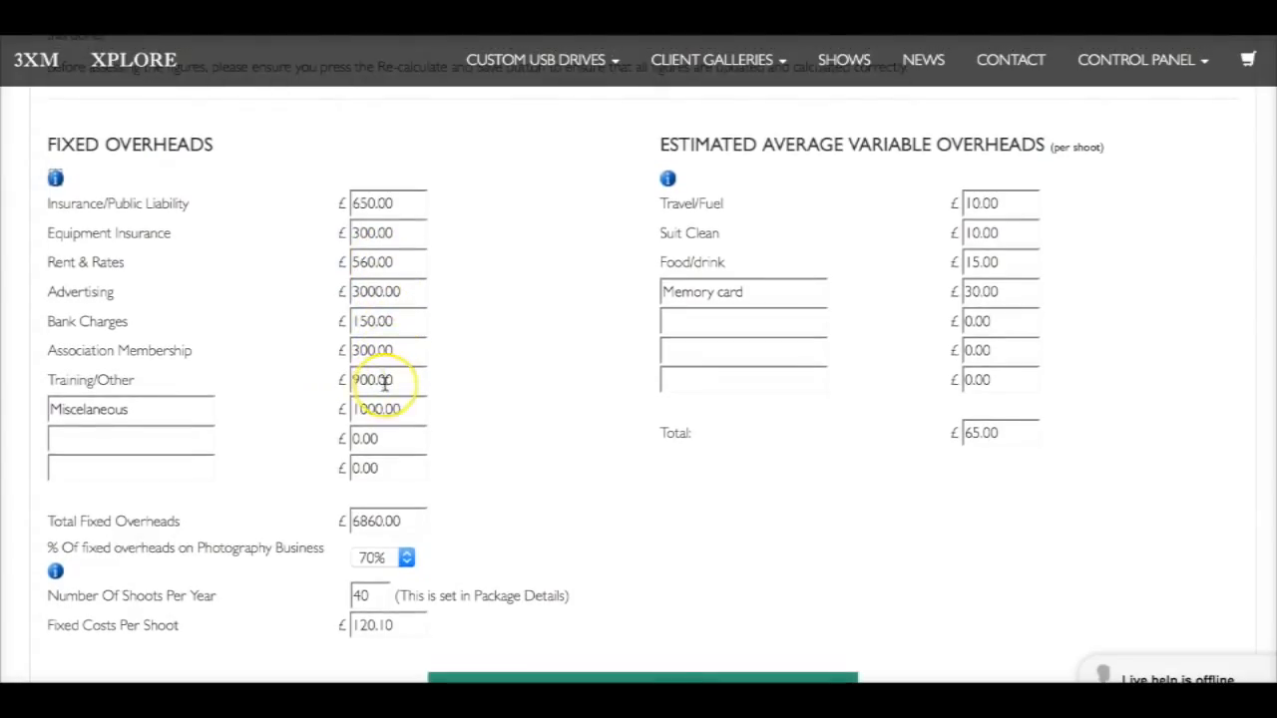
pyautogui.scroll(-1, 362, 384)
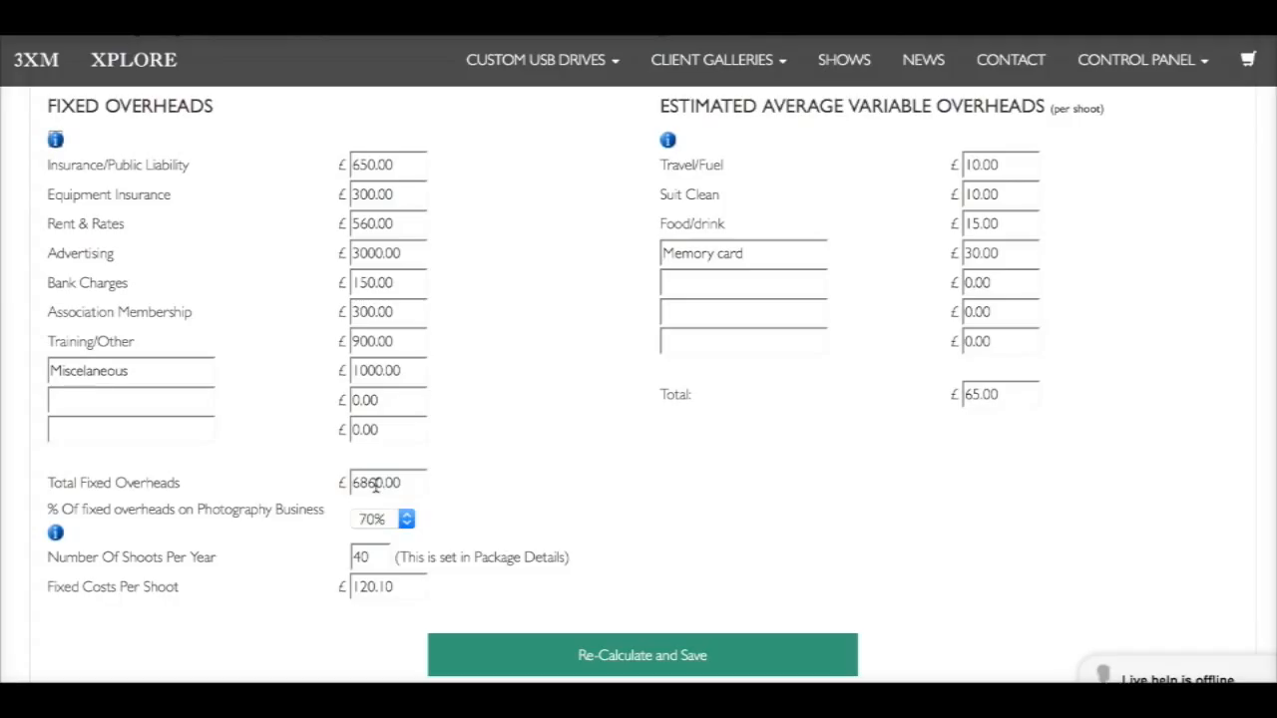
# Switch the percentage of fixed overheads on the photography business to 100% and back to 70% twice, comparing the fixed costs per shoot
pyautogui.click(405, 520)
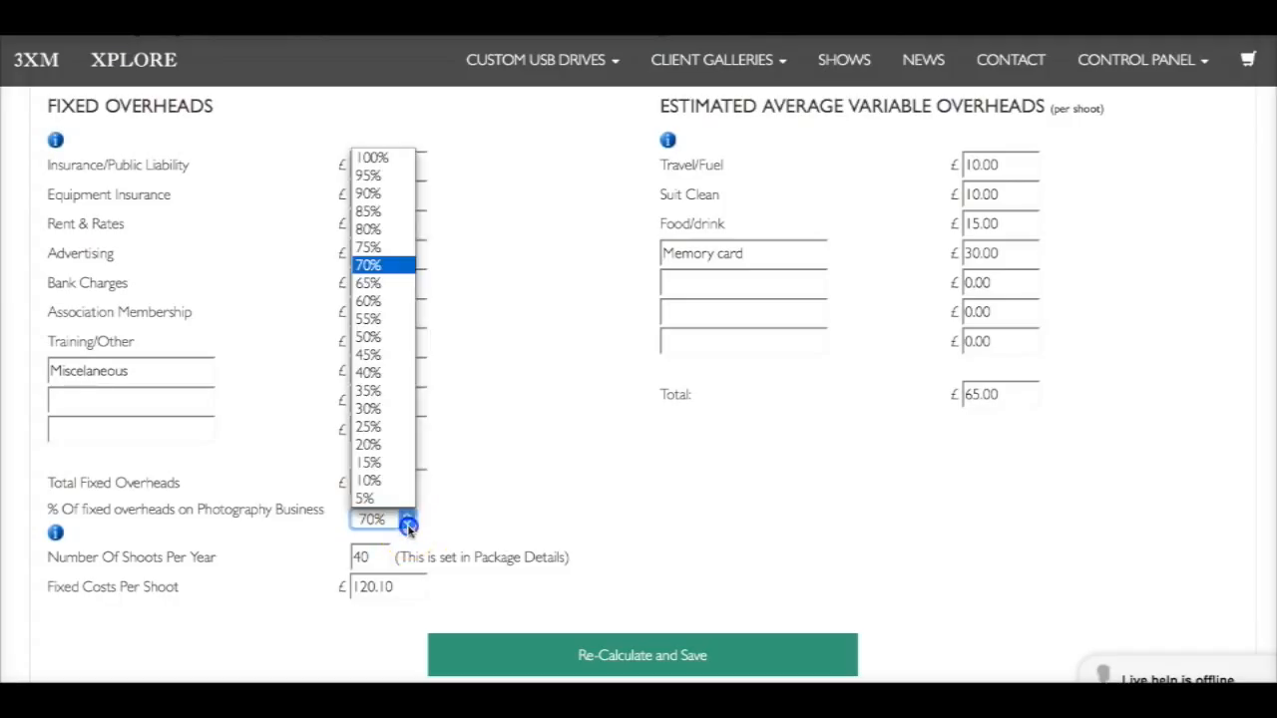
pyautogui.click(385, 160)
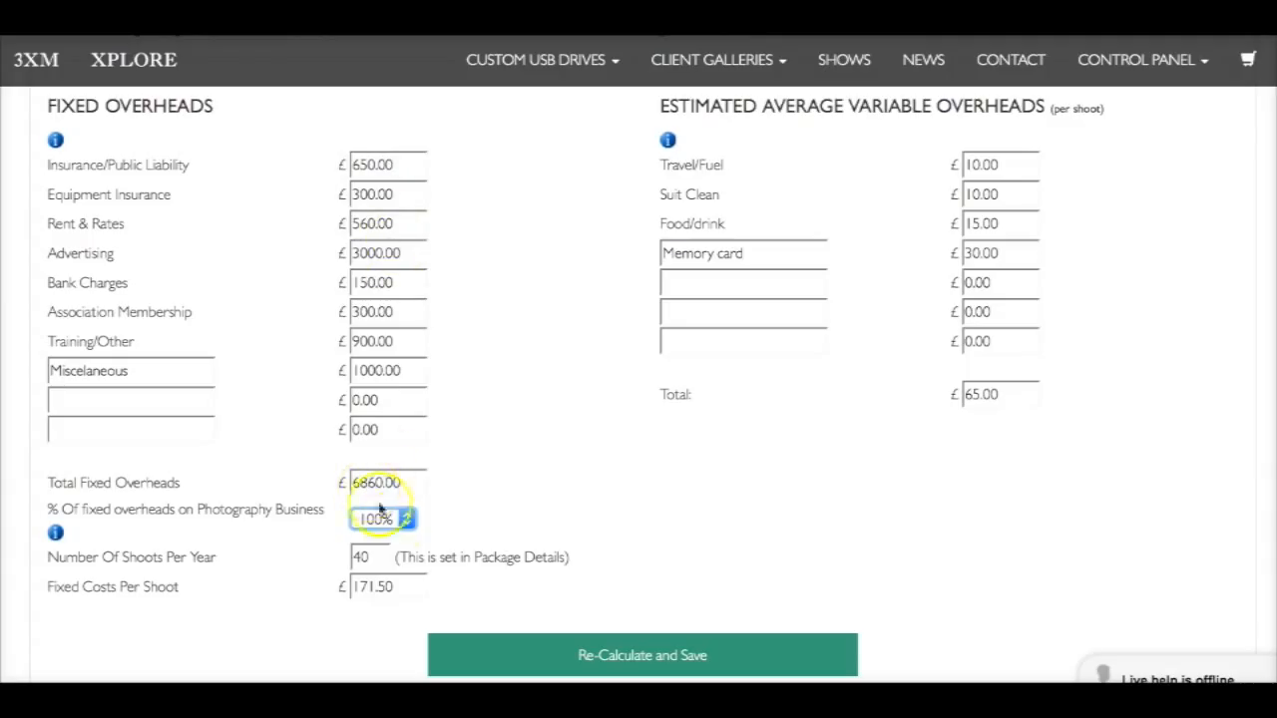
pyautogui.click(406, 520)
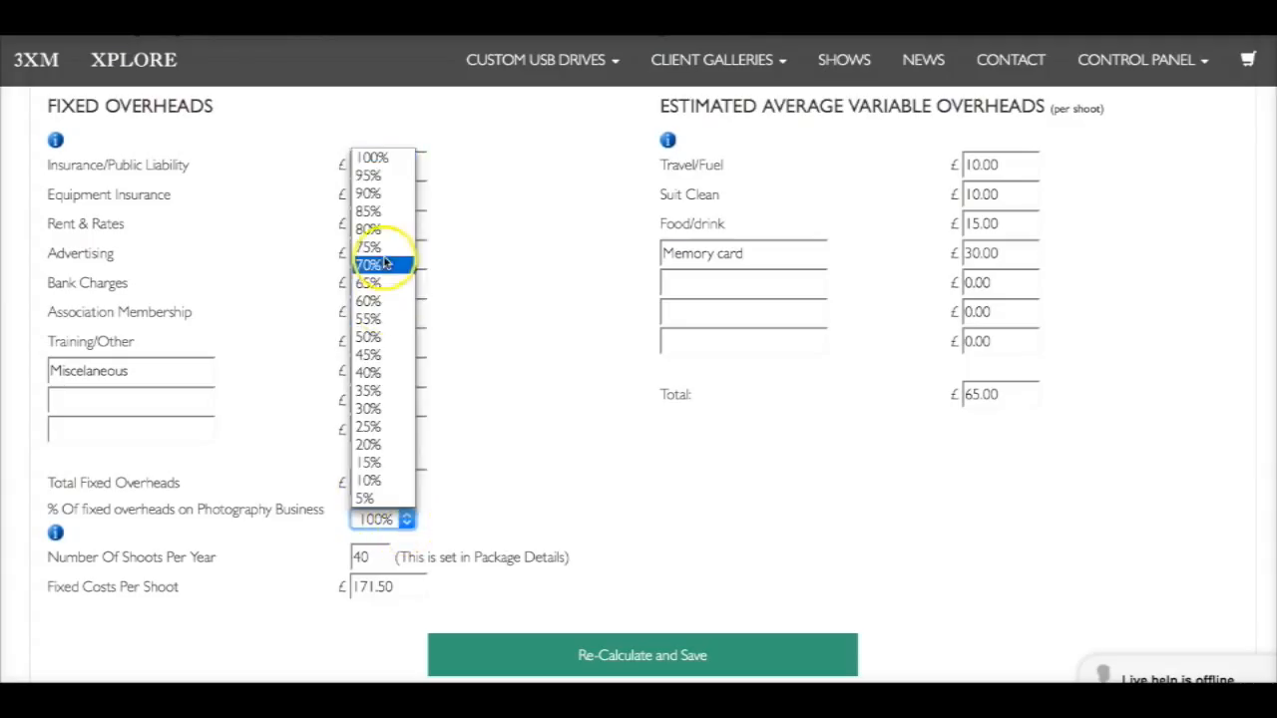
pyautogui.click(387, 265)
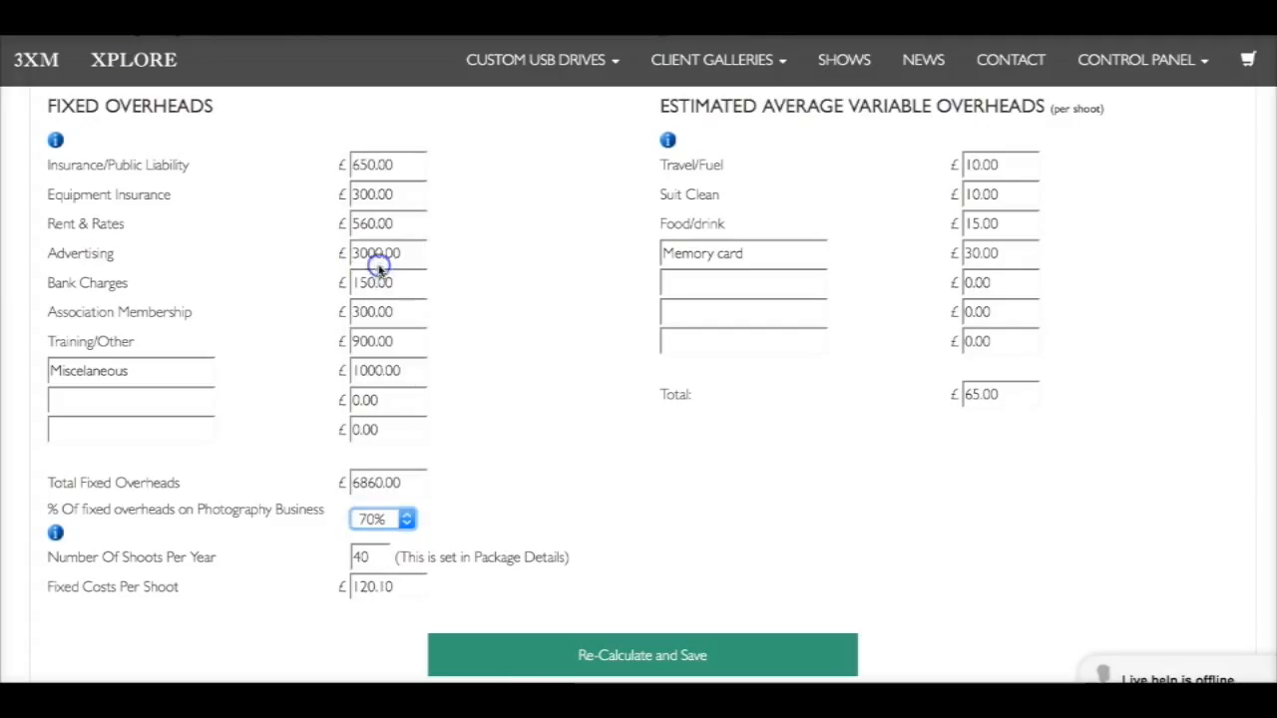
pyautogui.click(406, 519)
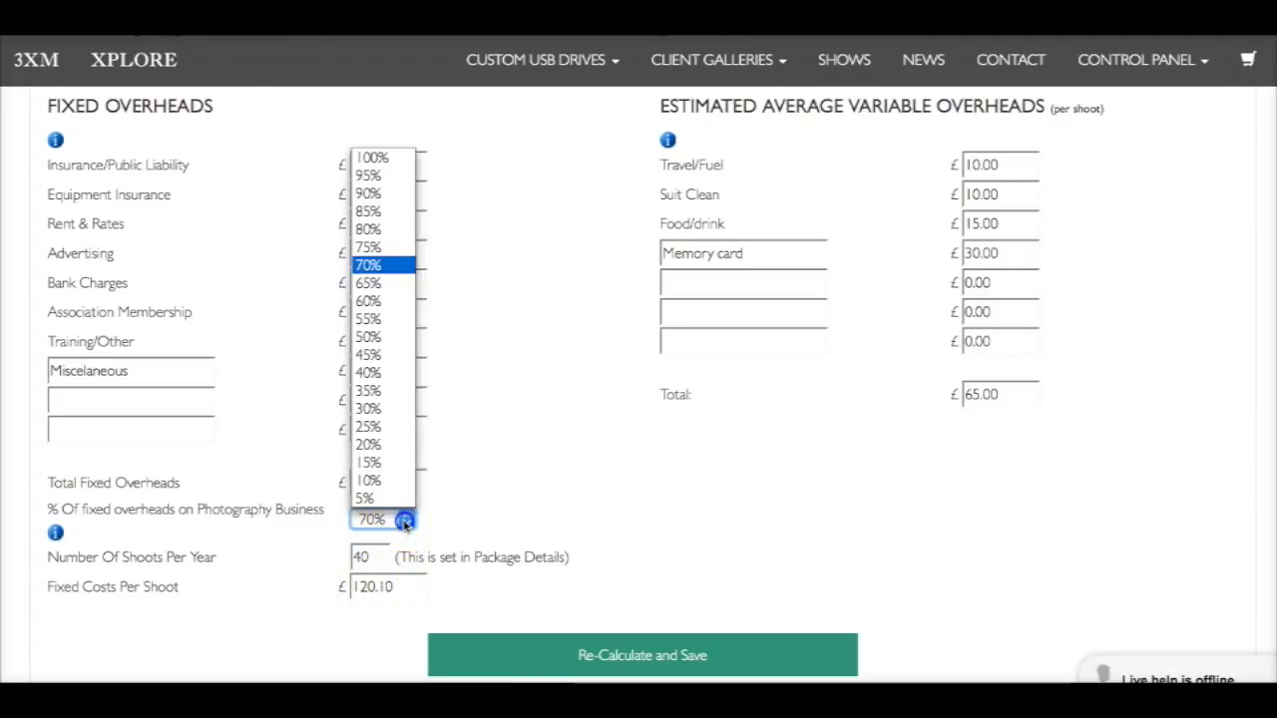
pyautogui.click(377, 159)
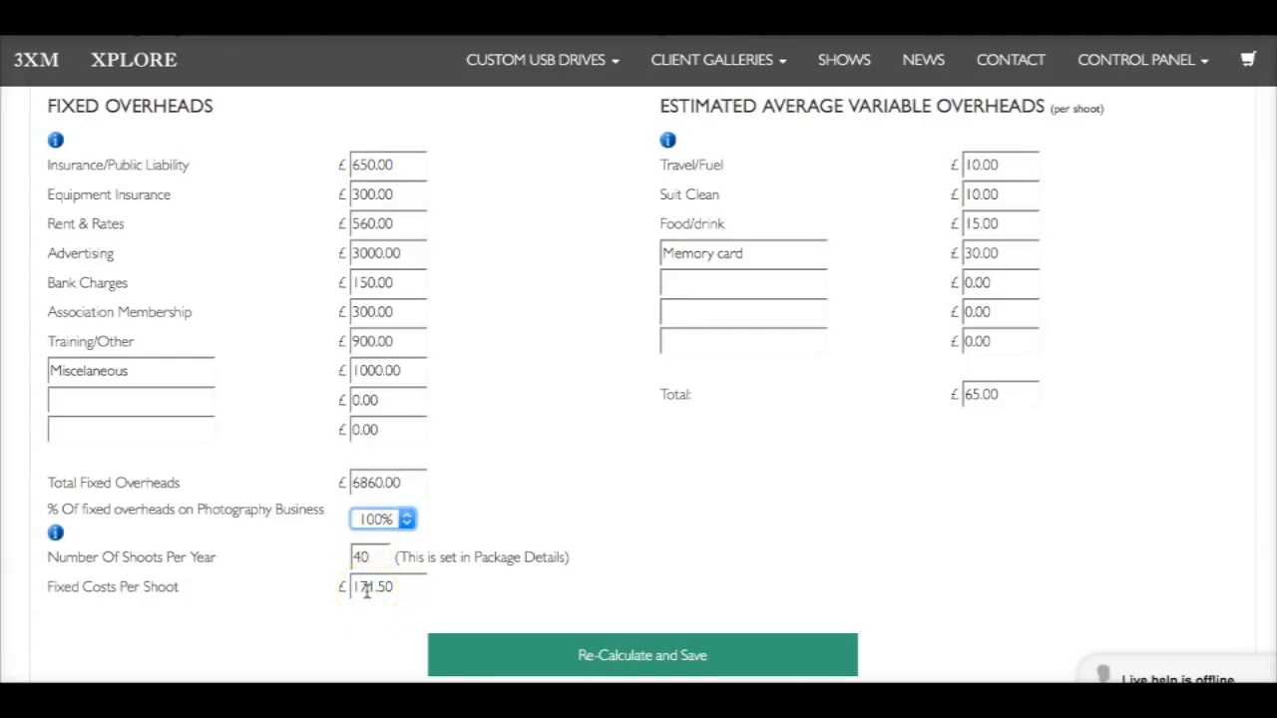
pyautogui.click(407, 521)
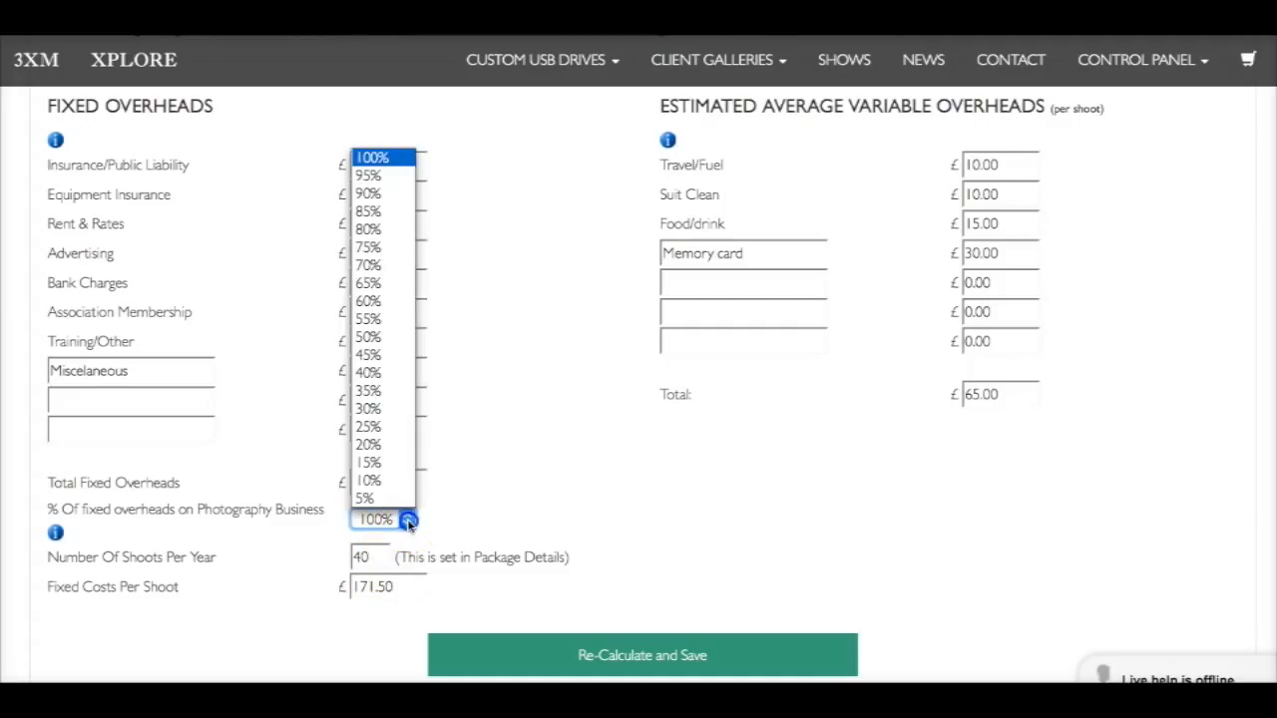
pyautogui.click(385, 266)
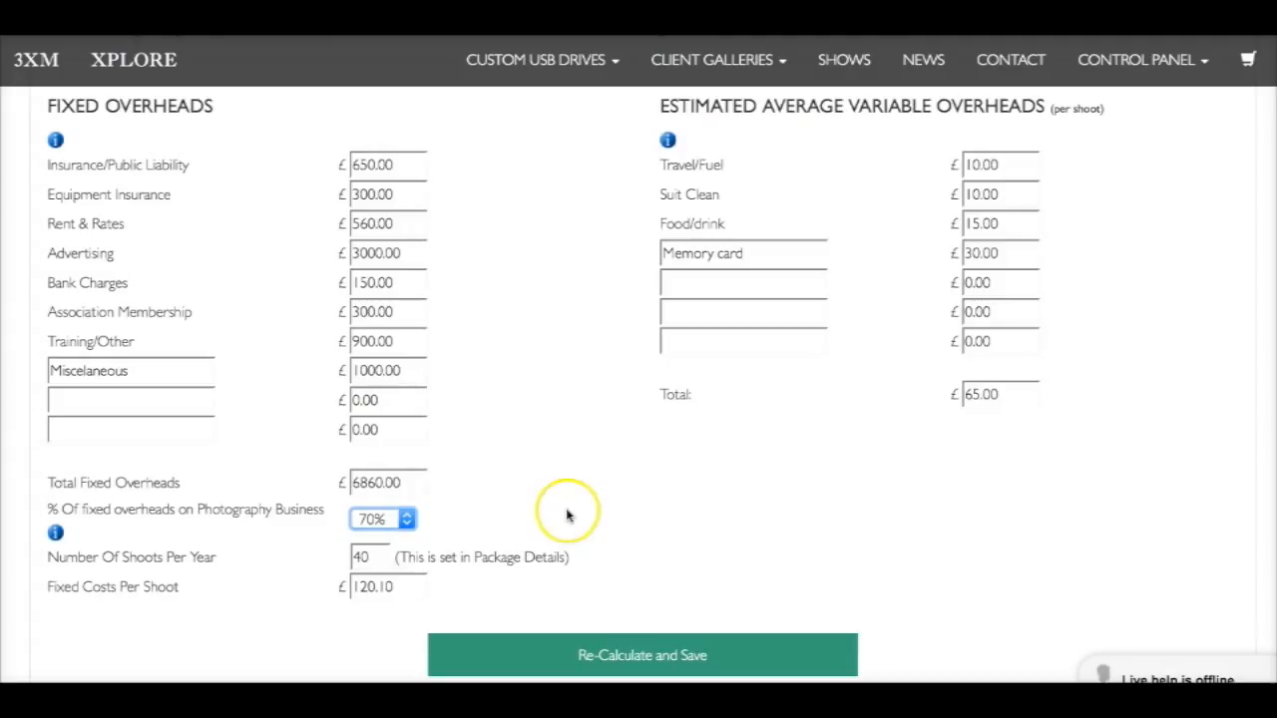
# Consult the explanation for the estimated average variable overheads per shoot
pyautogui.scroll(2, 566, 515)
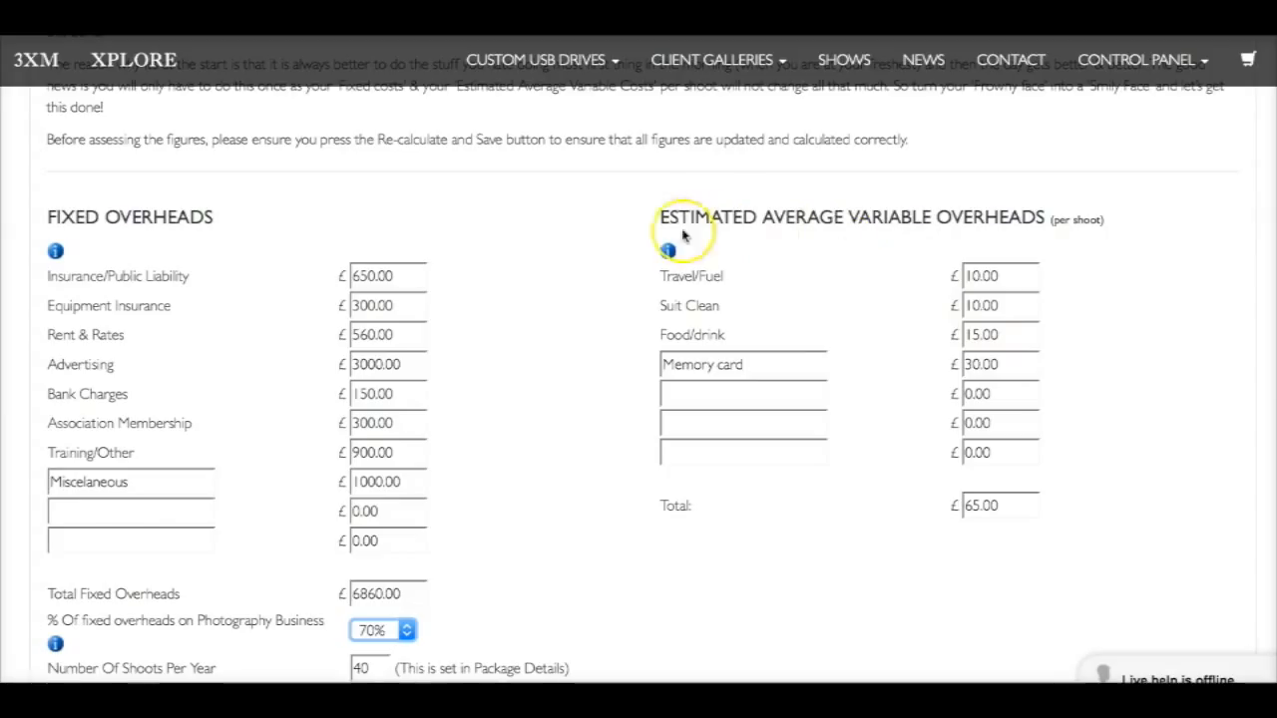
pyautogui.moveTo(666, 251)
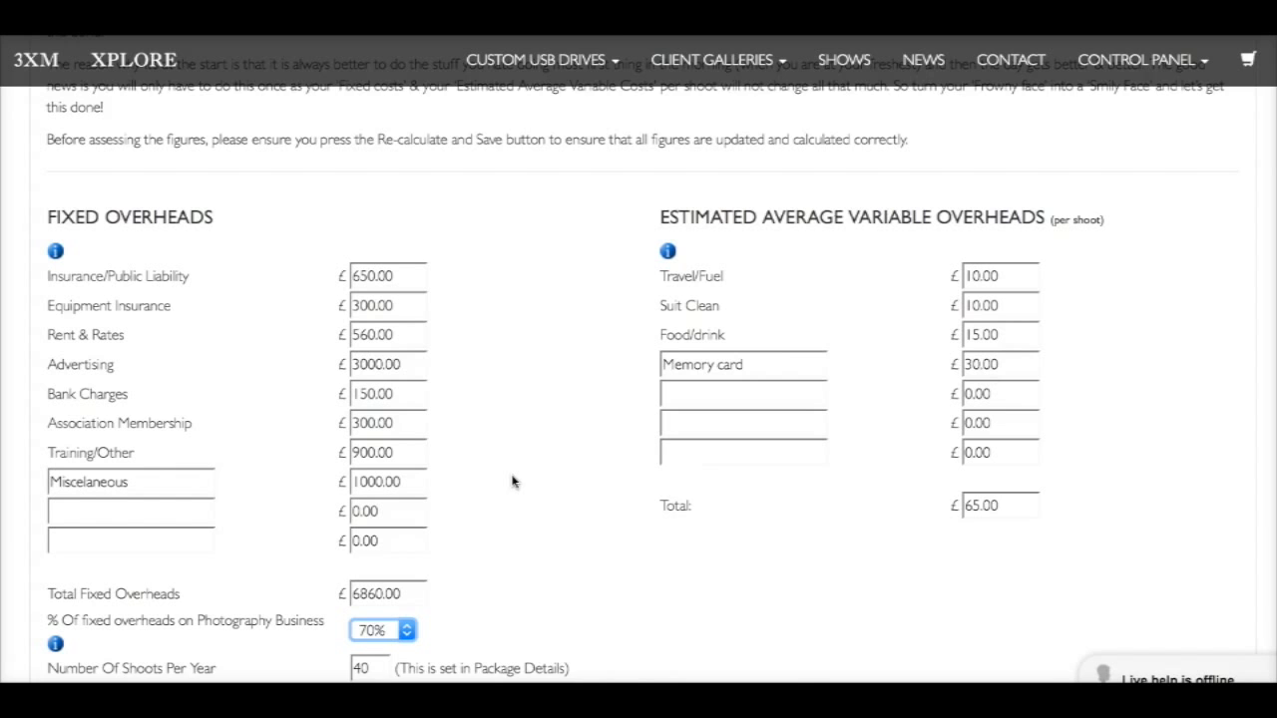
# Try a 20% VAT rate for Package A in the Sales and Pricing Planner, and return it to 0%
pyautogui.scroll(-4, 512, 481)
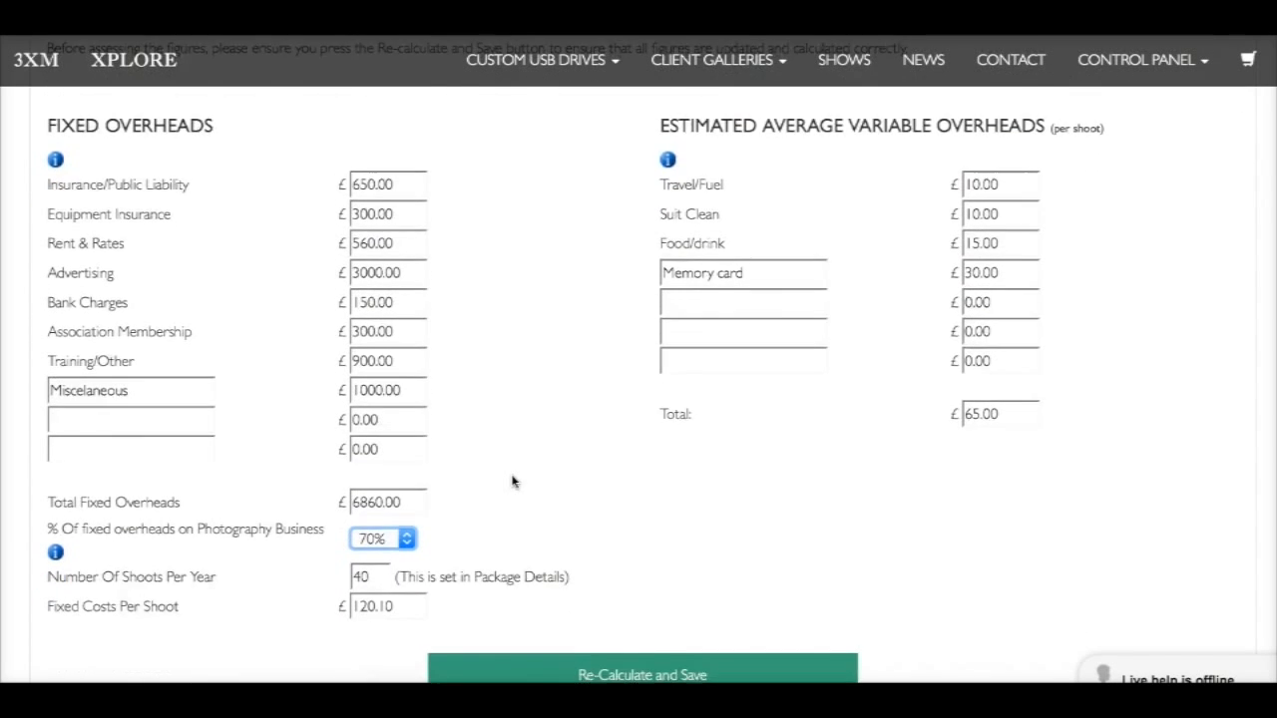
pyautogui.scroll(-3, 511, 482)
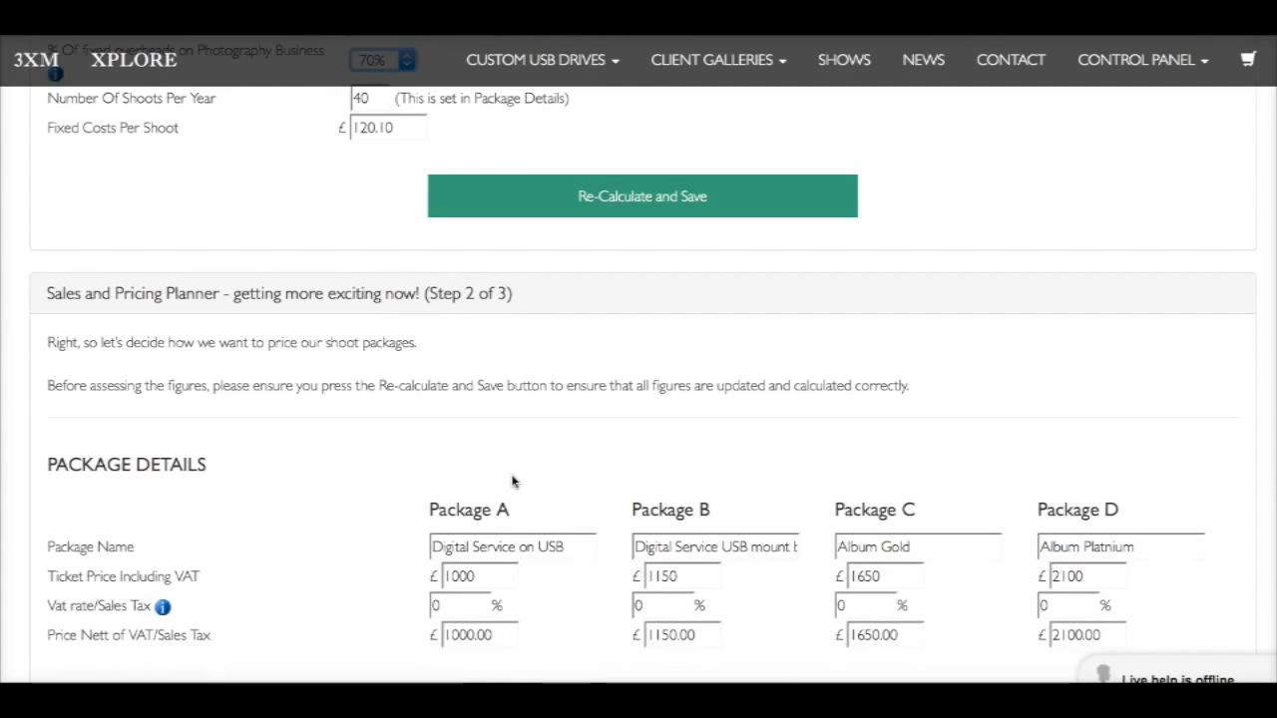
pyautogui.scroll(-1, 325, 455)
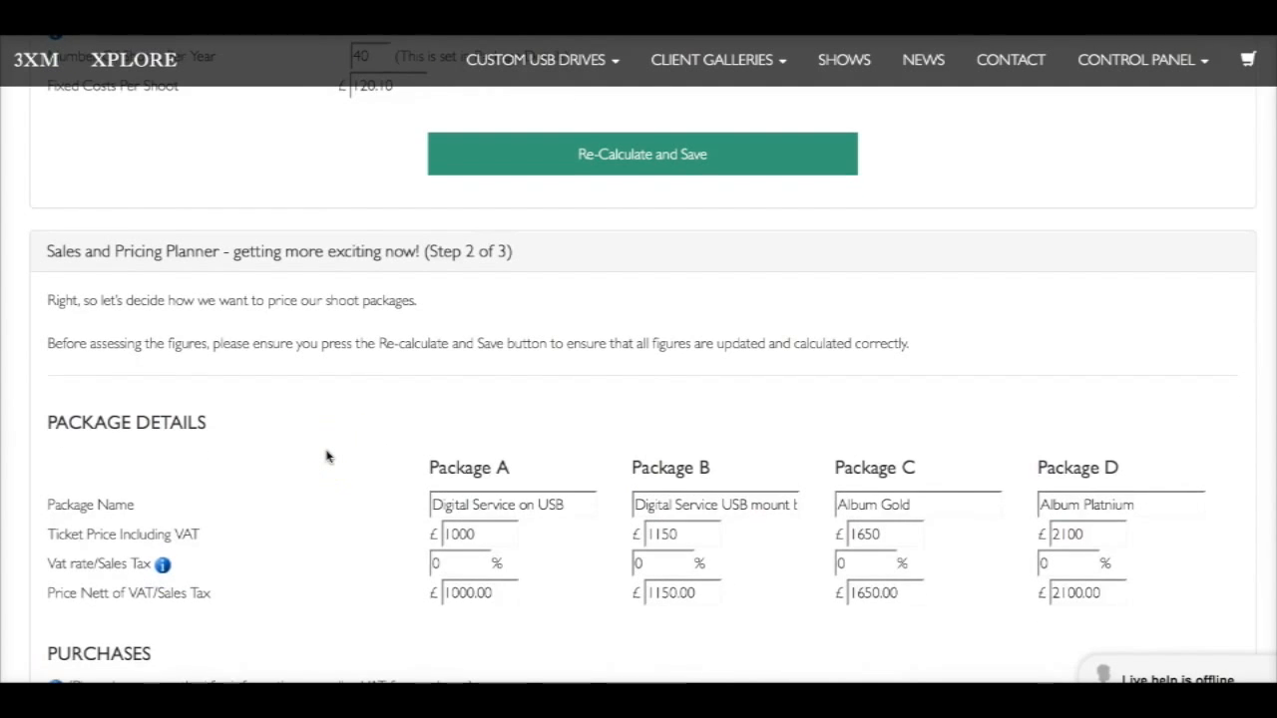
pyautogui.scroll(-1, 326, 455)
pyautogui.scroll(-1, 325, 456)
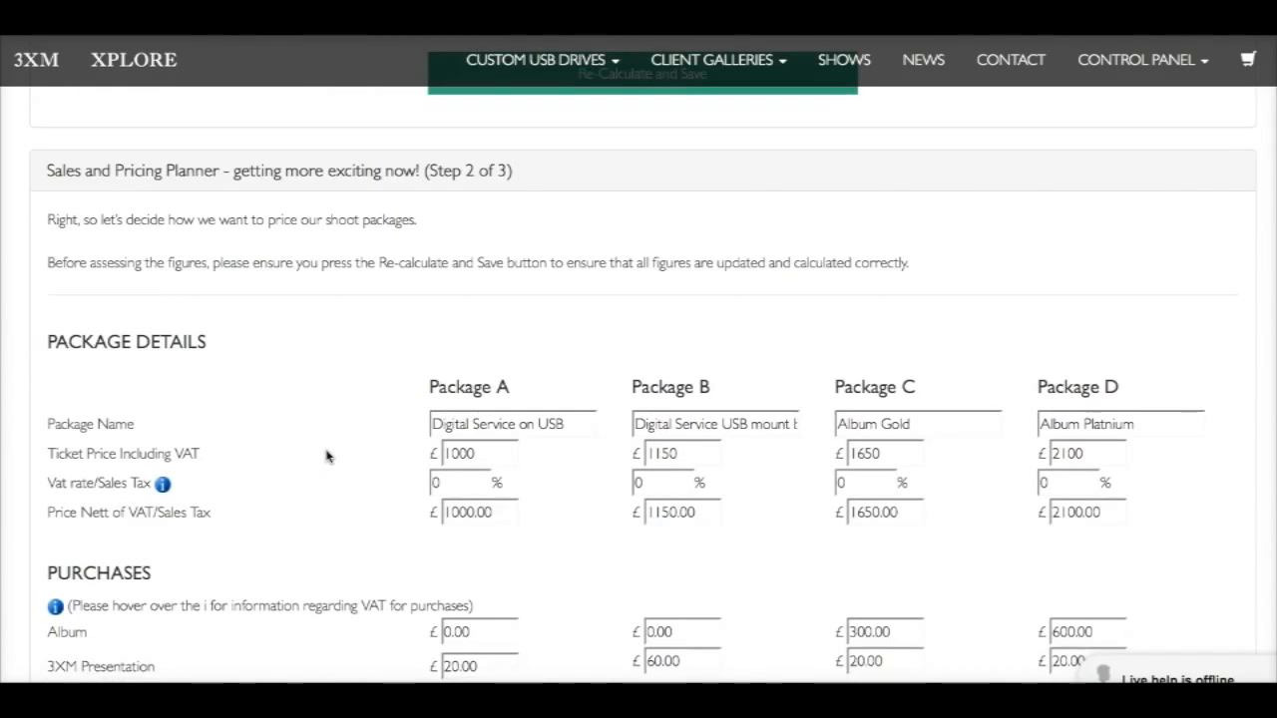
pyautogui.scroll(-1, 325, 456)
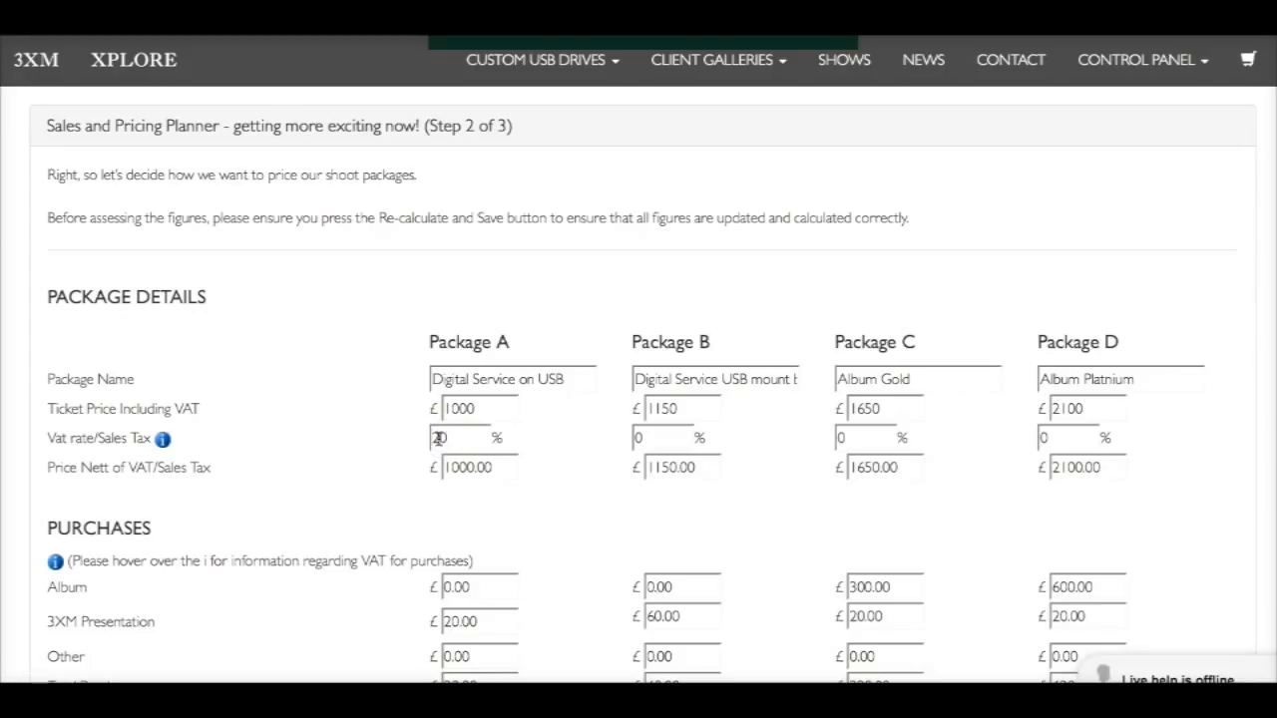
pyautogui.click(558, 437)
pyautogui.click(556, 476)
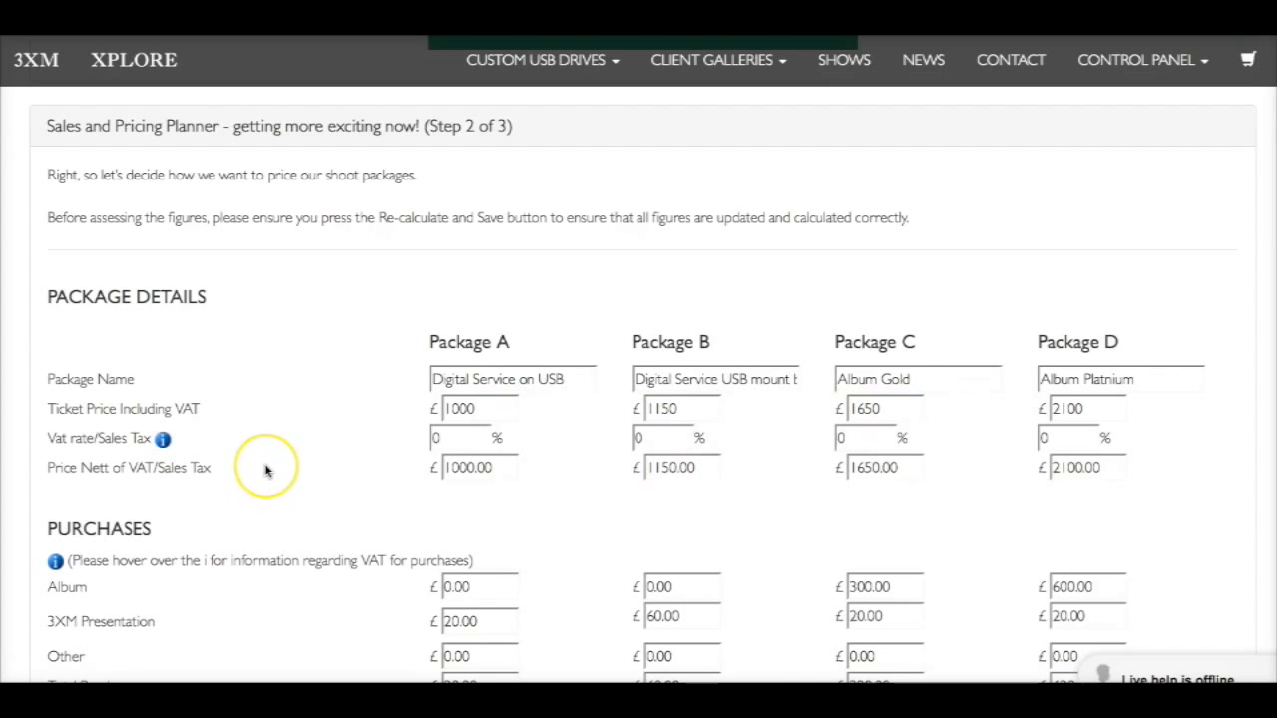
# Review the purchase costs of the four packages and read the explanation of Added Value
pyautogui.scroll(-3, 265, 471)
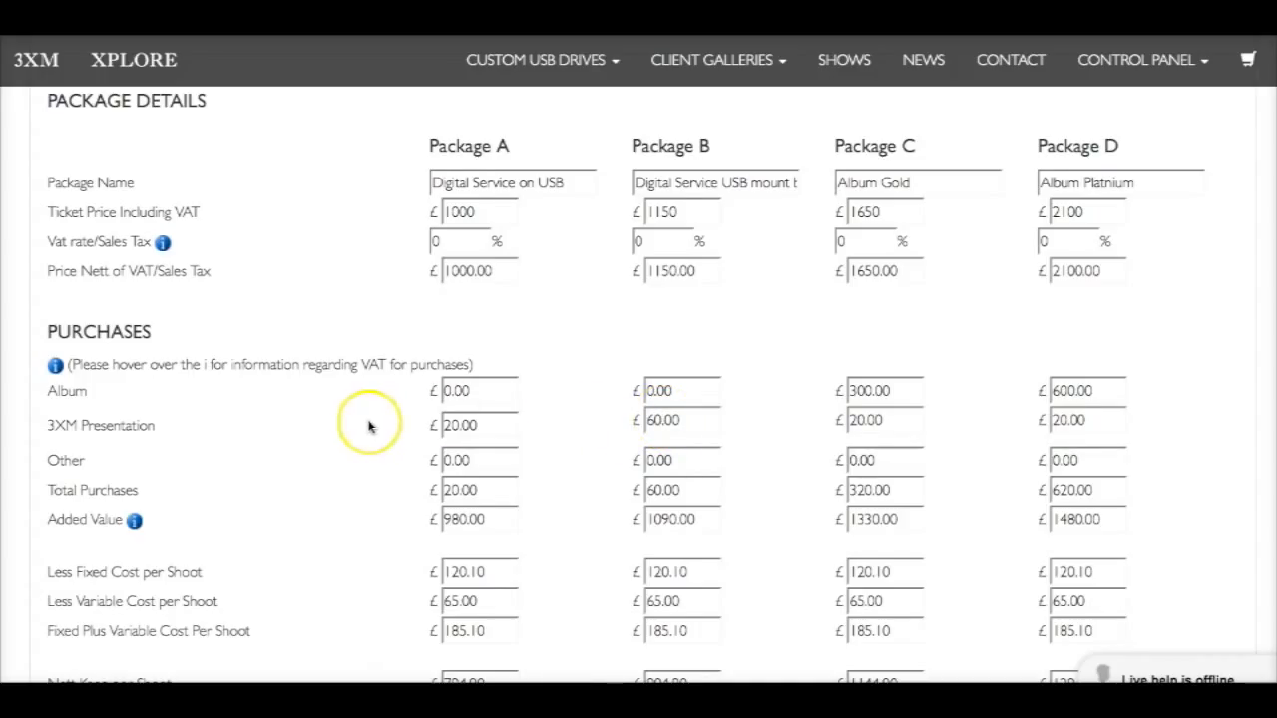
pyautogui.scroll(-2, 365, 426)
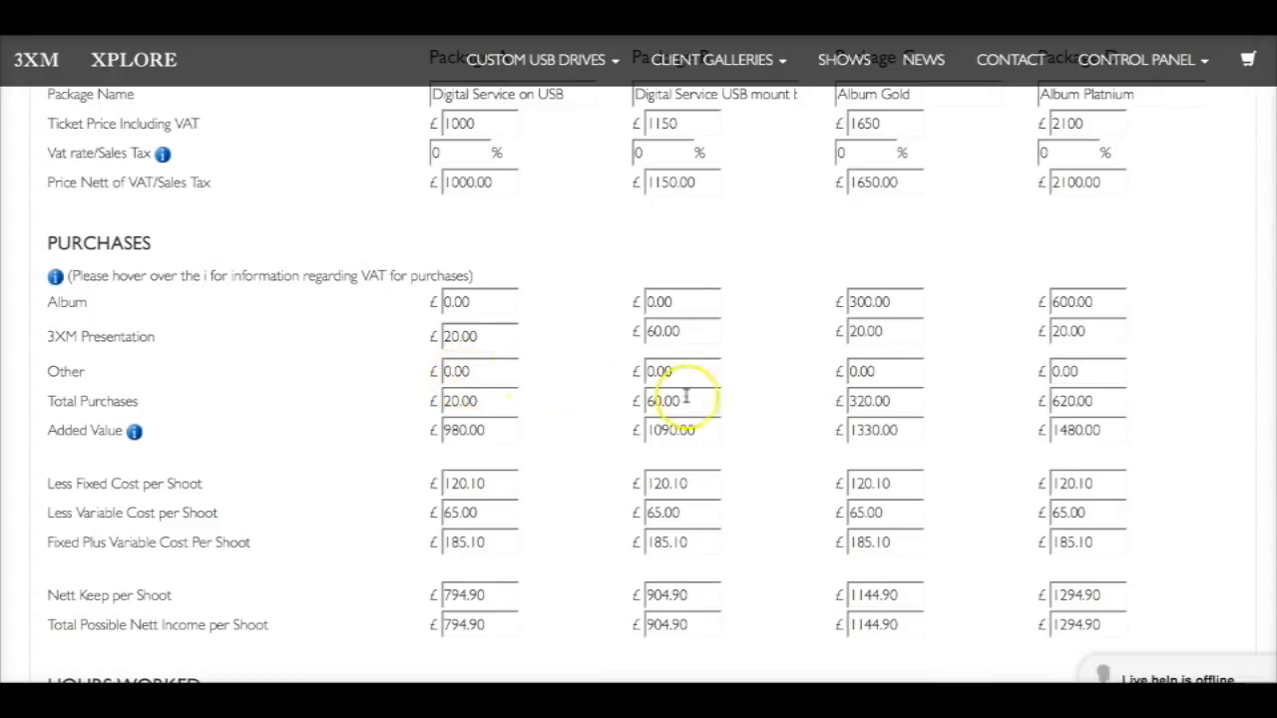
pyautogui.scroll(-1, 538, 409)
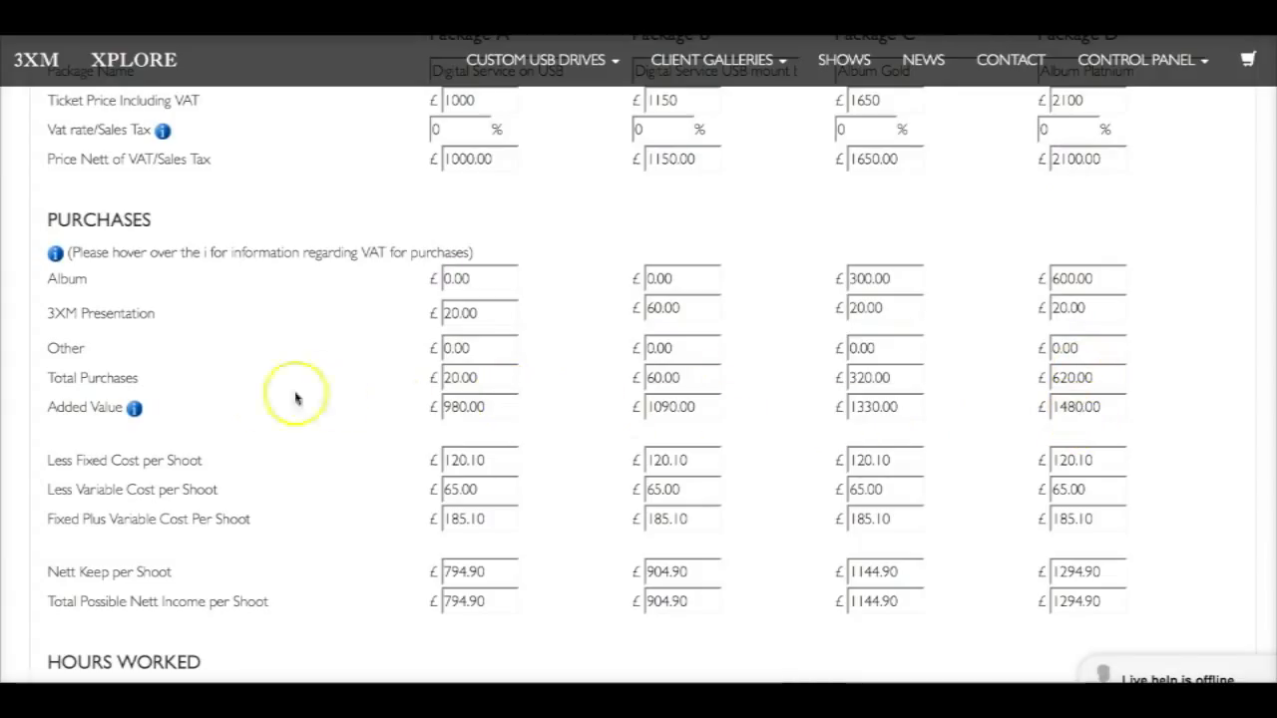
pyautogui.moveTo(138, 414)
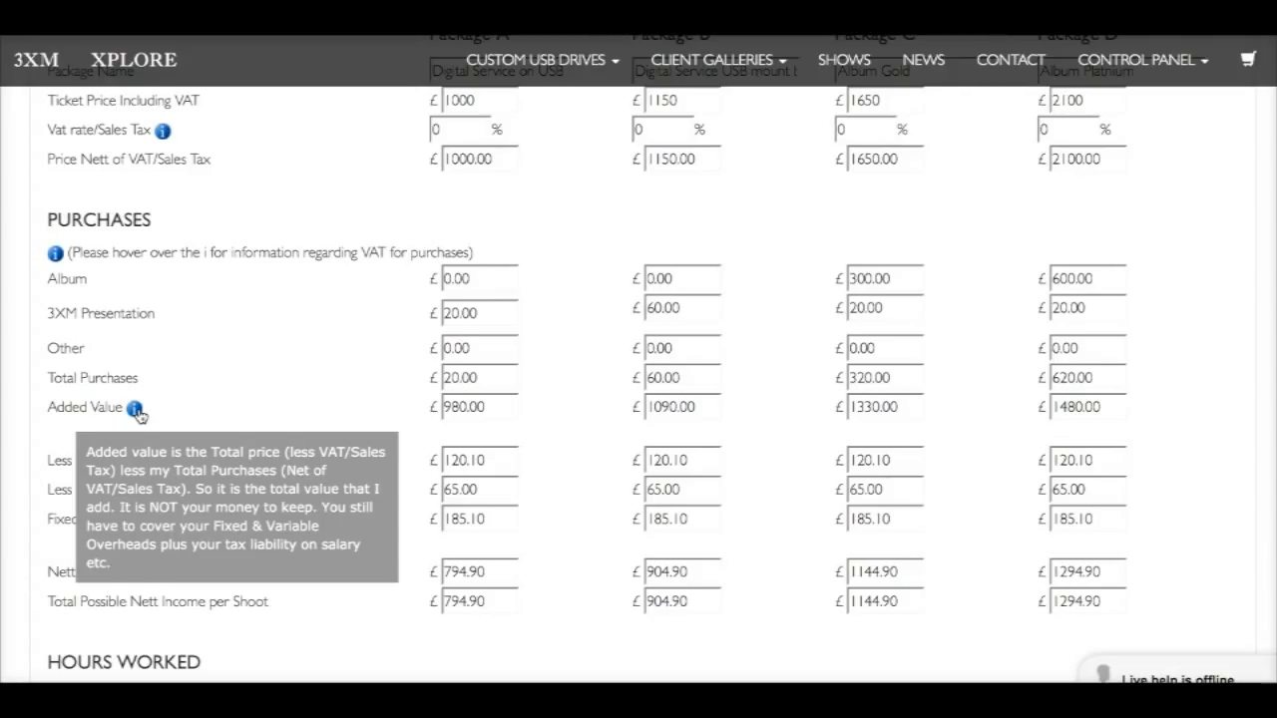
# Set the Design of Album time for Package C to 3 hours in the Hours Worked section
pyautogui.scroll(-3, 308, 405)
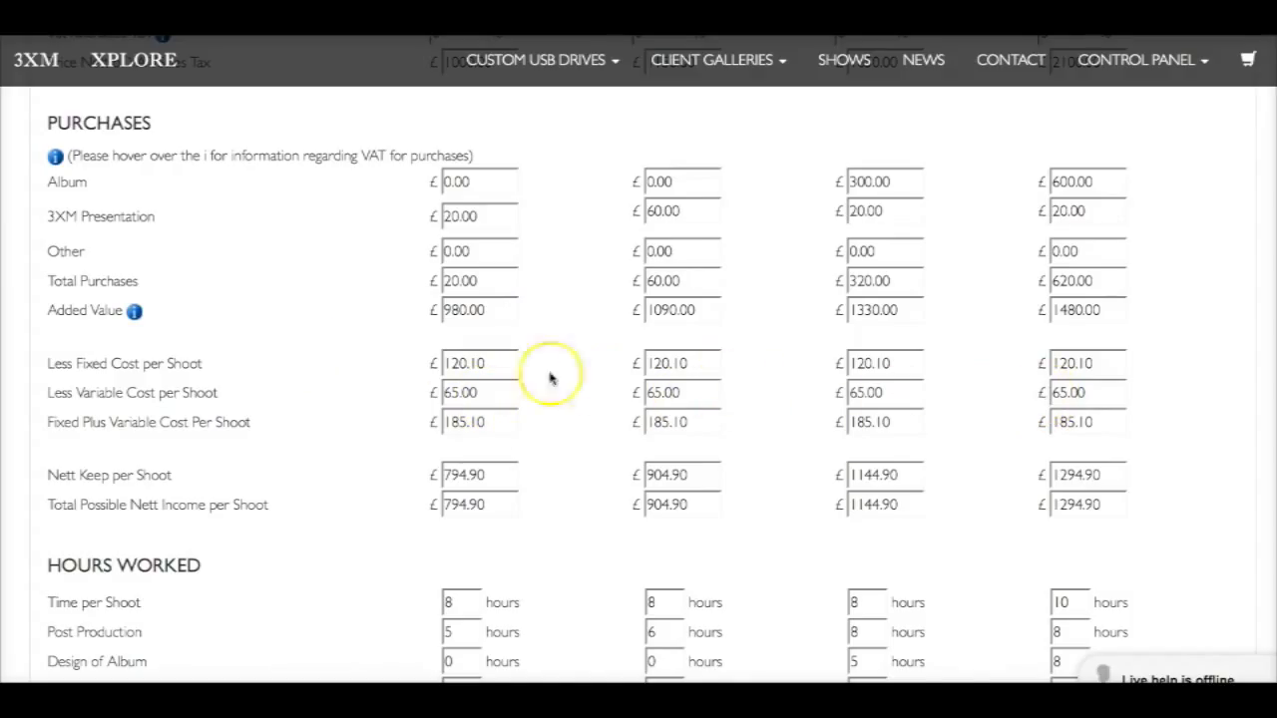
pyautogui.scroll(-1, 333, 419)
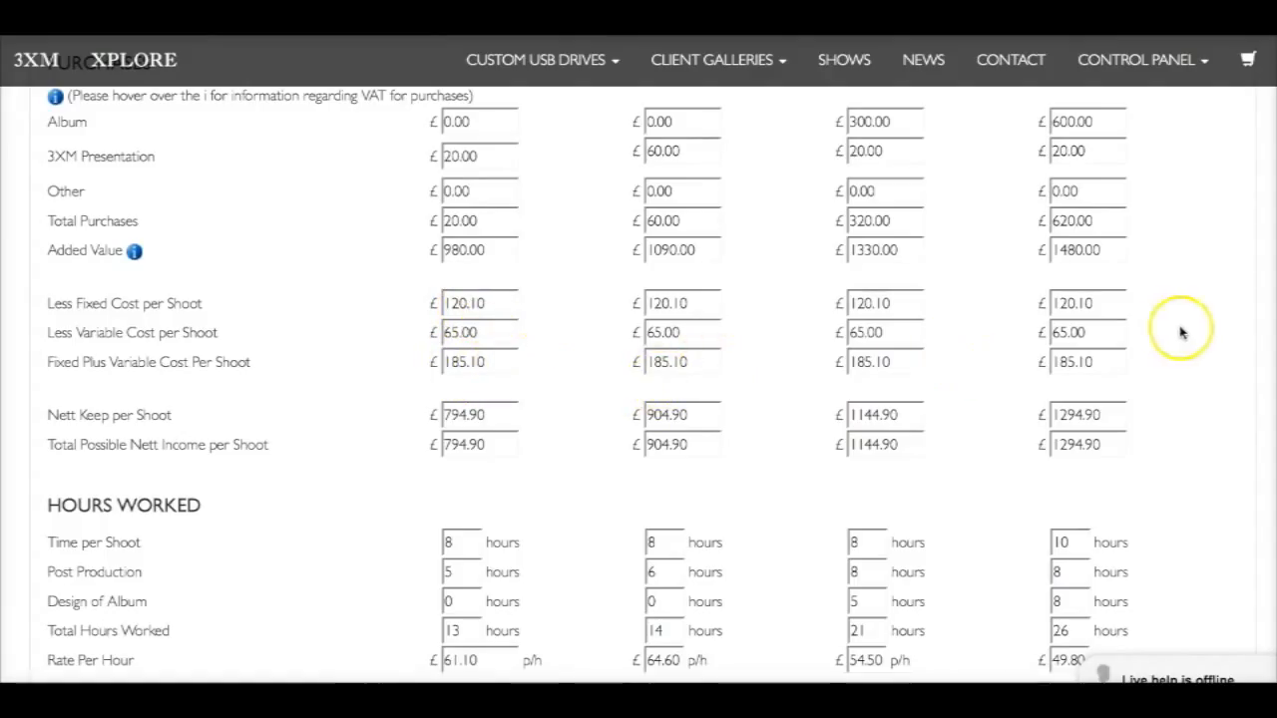
pyautogui.scroll(1, 325, 368)
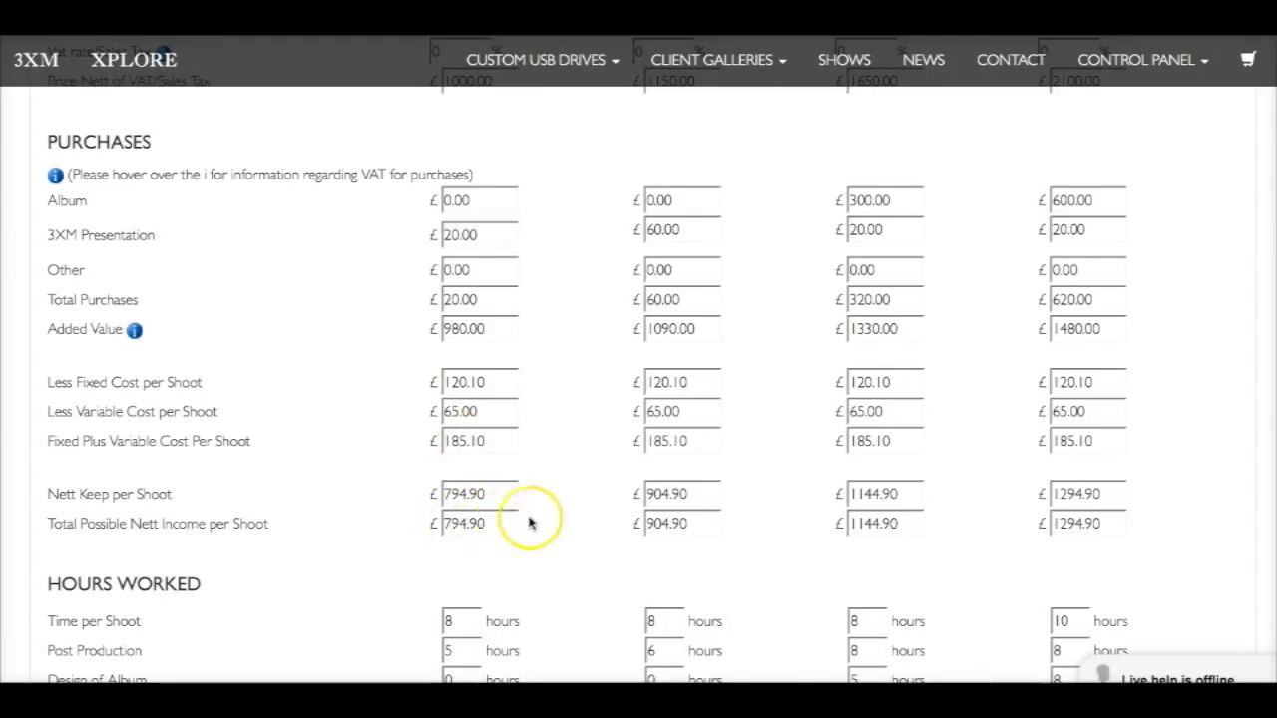
pyautogui.scroll(-2, 540, 523)
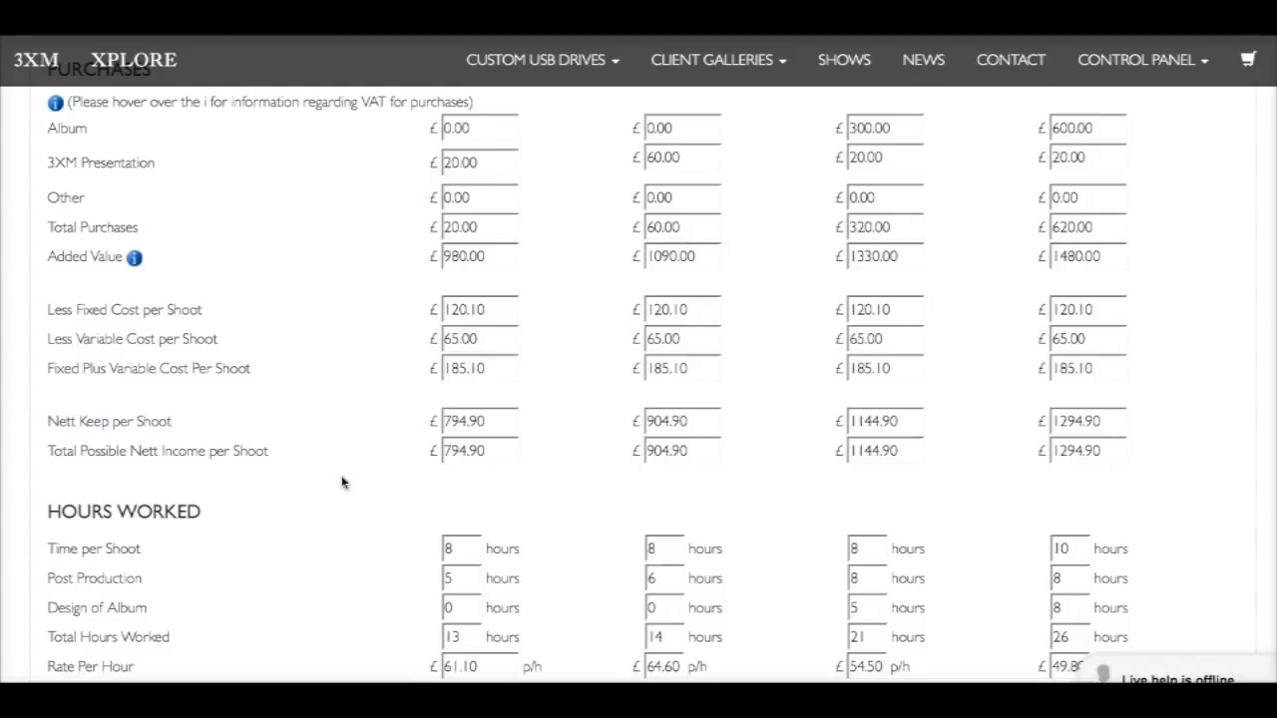
pyautogui.scroll(-2, 342, 482)
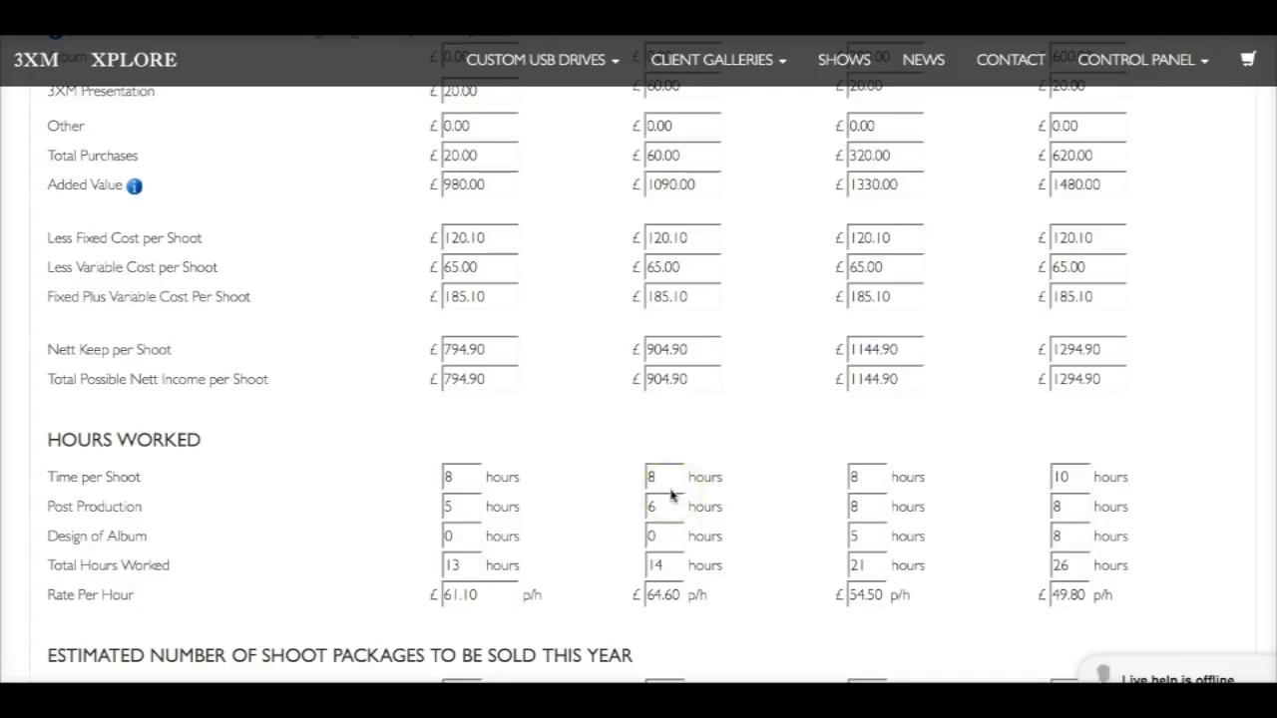
pyautogui.click(857, 540)
pyautogui.click(992, 560)
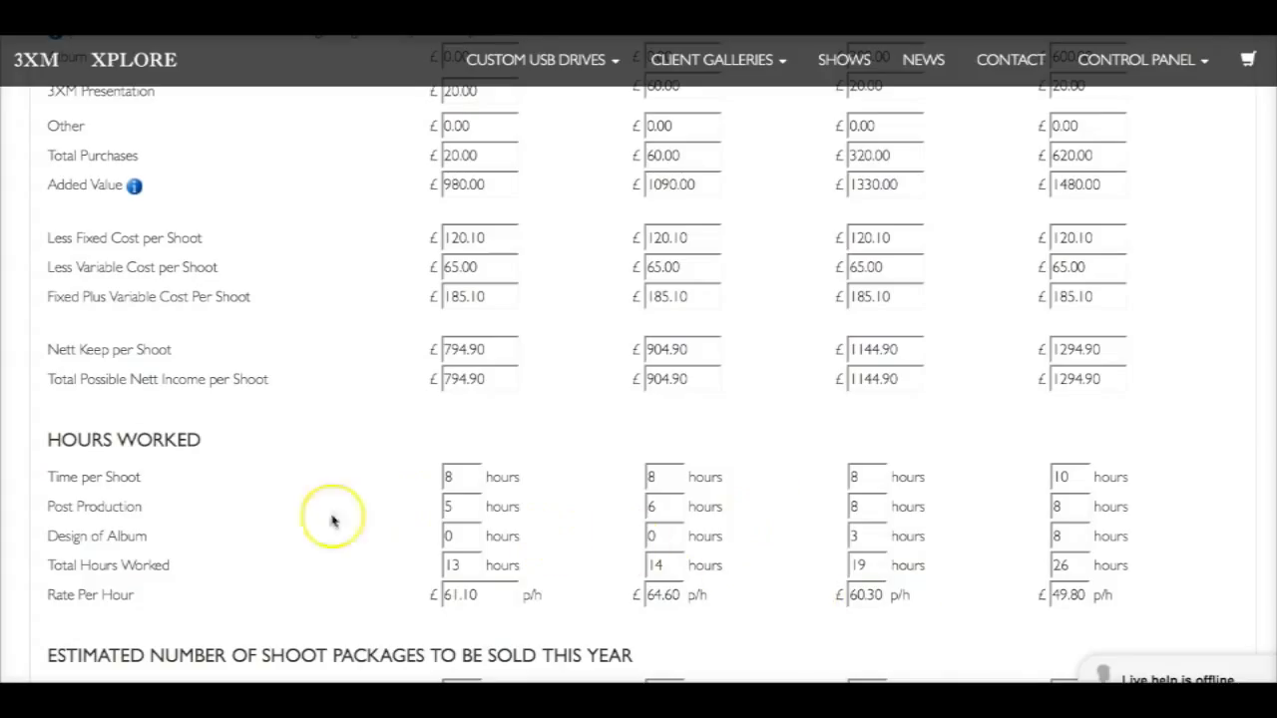
# Examine the estimated package sales and the Yearly Sales and Revenue Budget, from total turnover to retained profit or loss
pyautogui.scroll(-1, 280, 505)
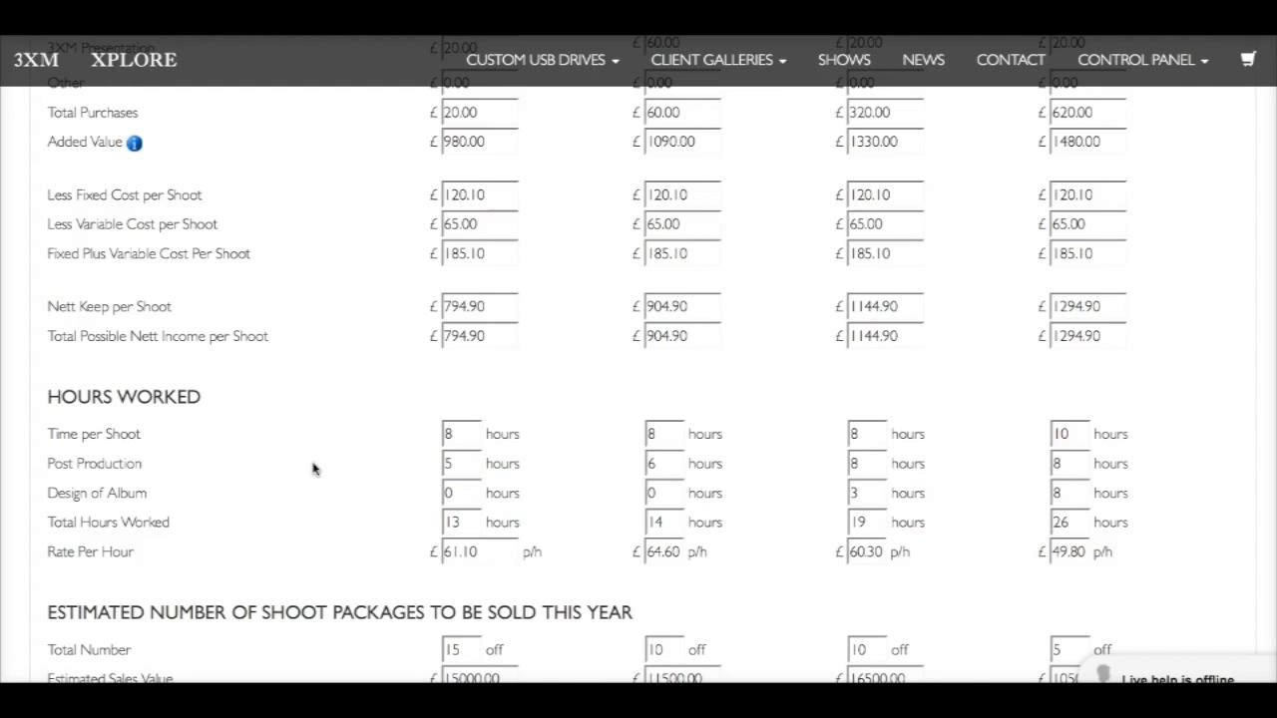
pyautogui.scroll(-4, 312, 469)
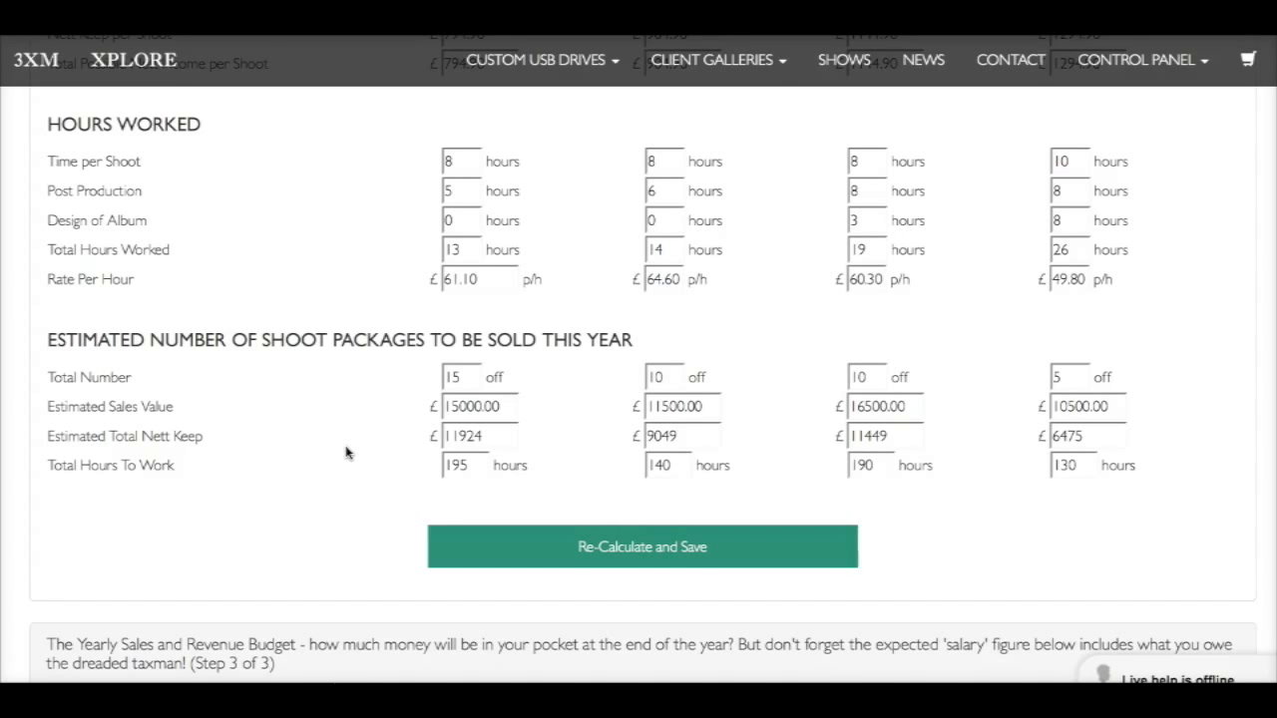
pyautogui.scroll(-3, 346, 453)
pyautogui.scroll(-3, 346, 453)
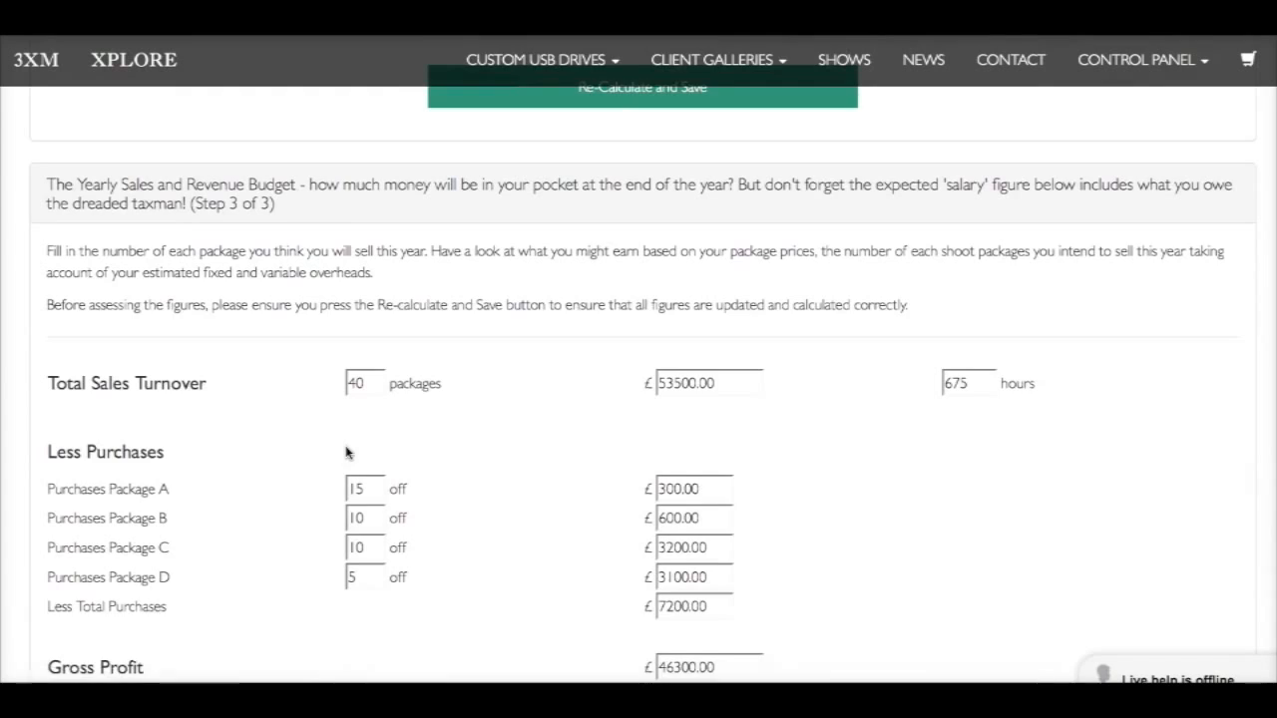
pyautogui.scroll(-2, 347, 453)
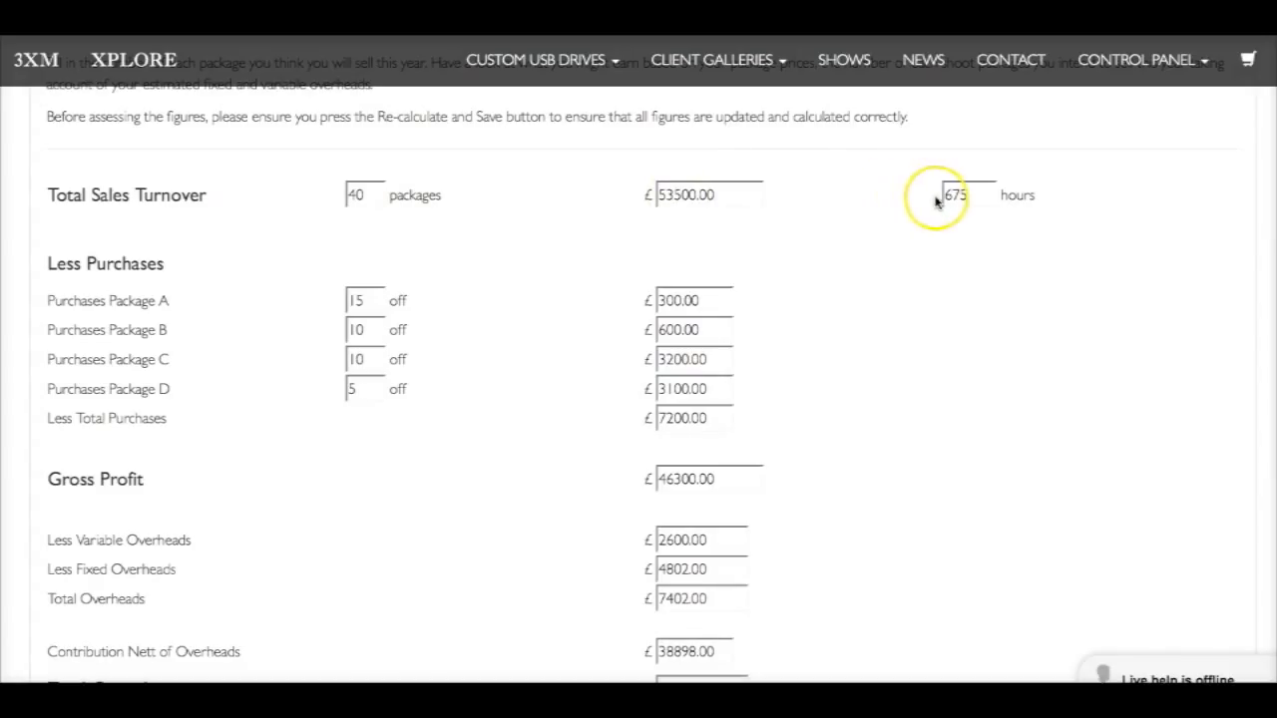
pyautogui.scroll(-1, 447, 365)
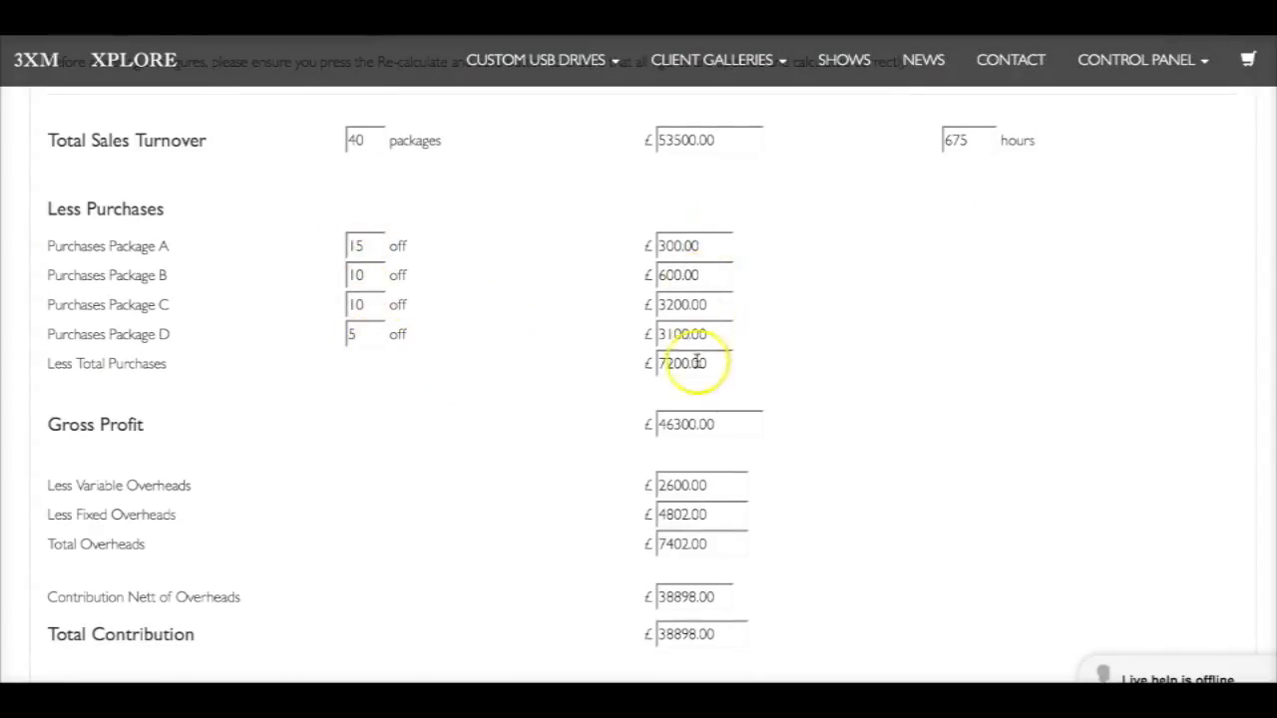
pyautogui.scroll(-1, 506, 370)
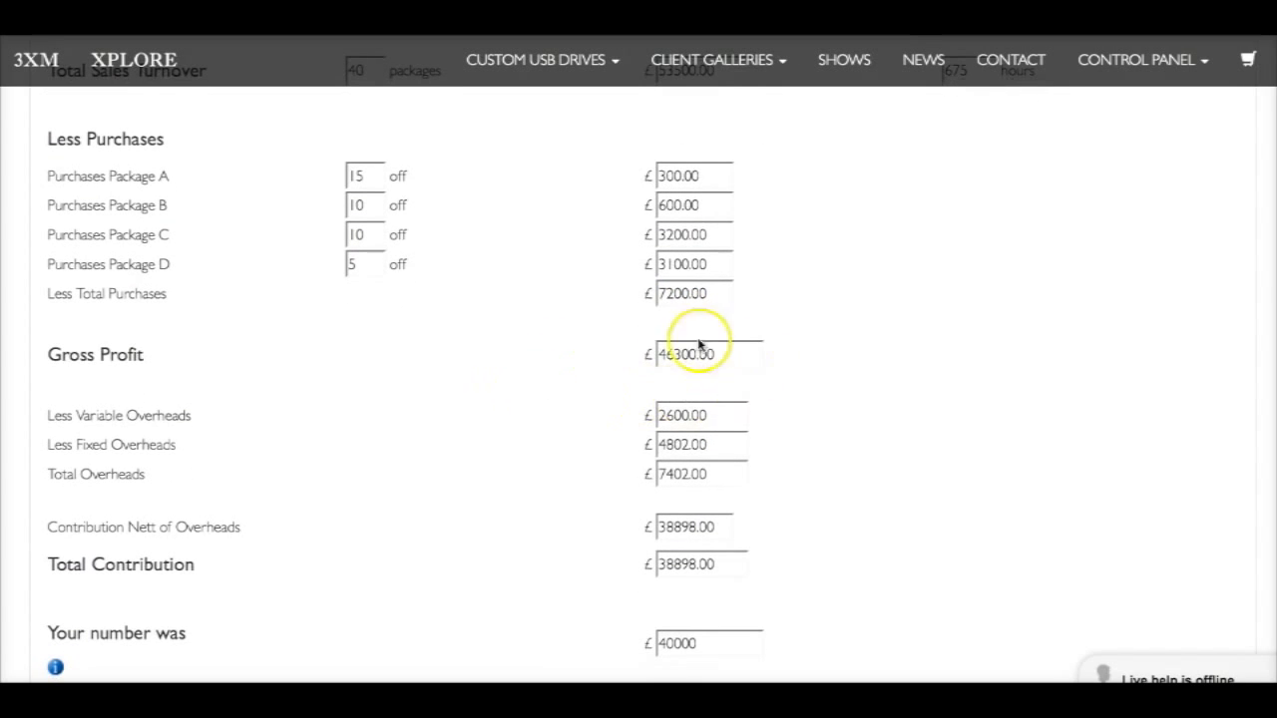
pyautogui.scroll(-1, 518, 408)
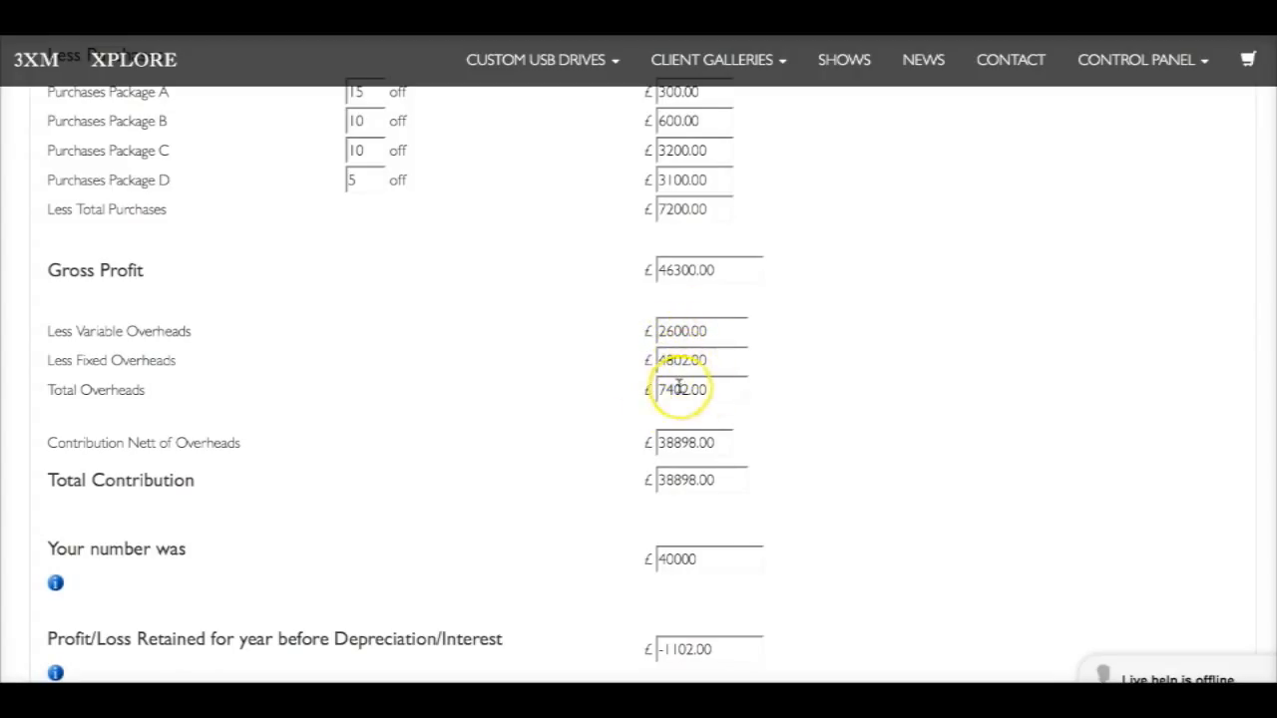
pyautogui.scroll(-1, 527, 428)
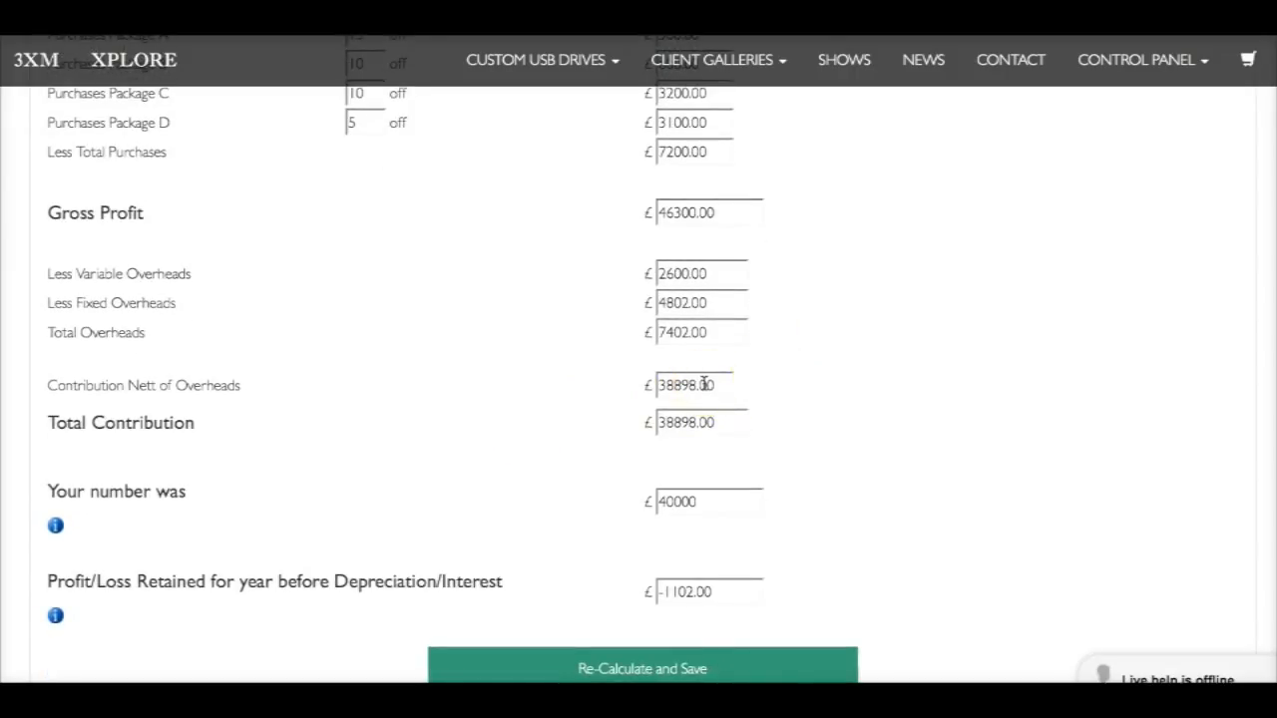
pyautogui.scroll(-1, 519, 436)
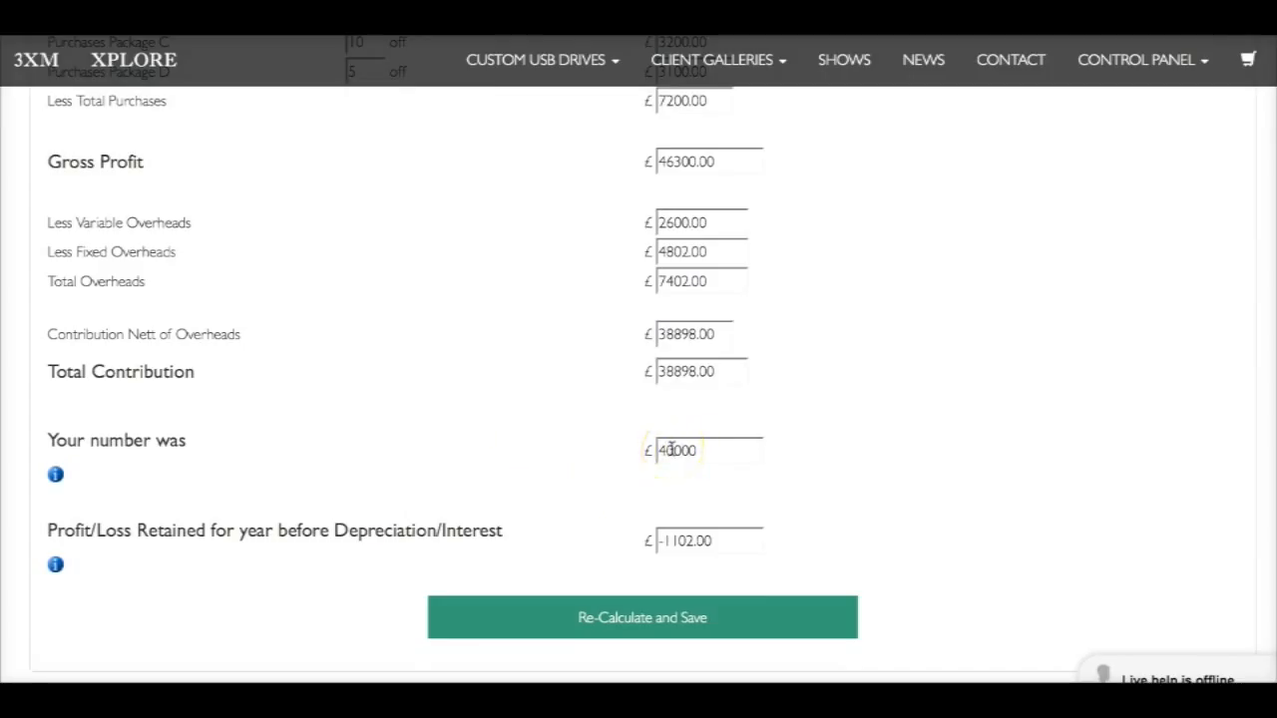
pyautogui.moveTo(57, 478)
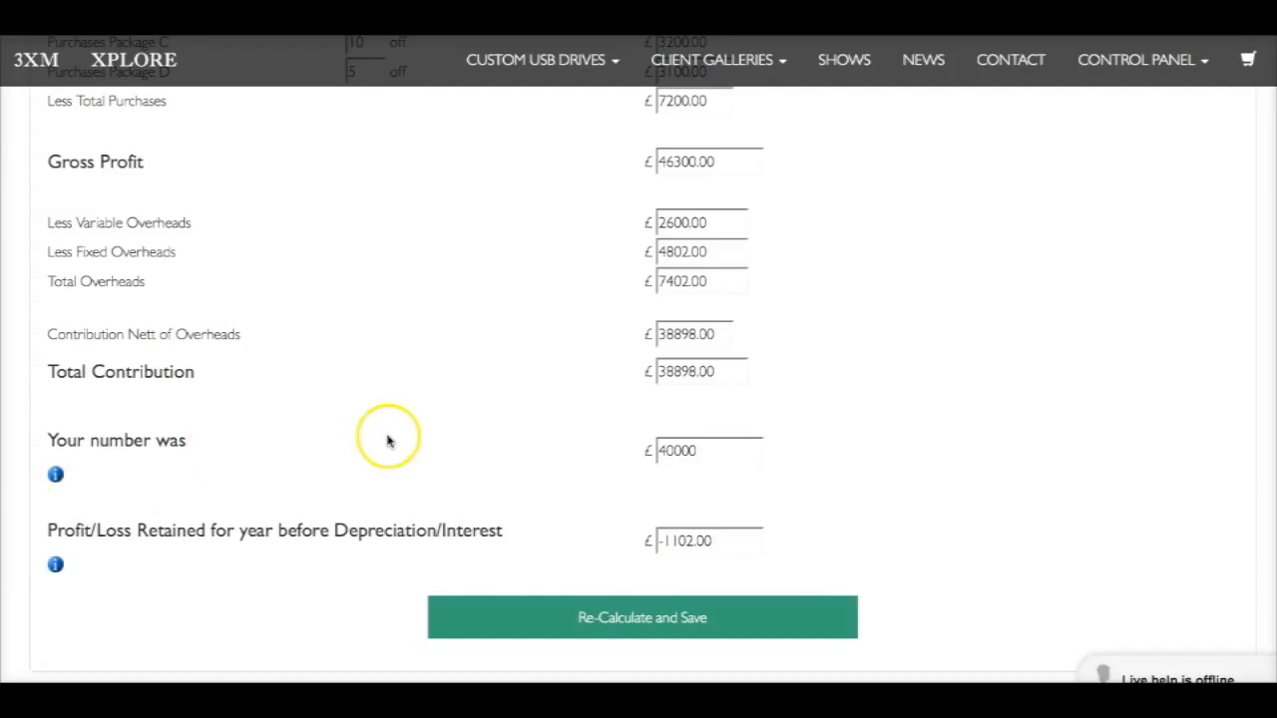
pyautogui.scroll(-1, 387, 441)
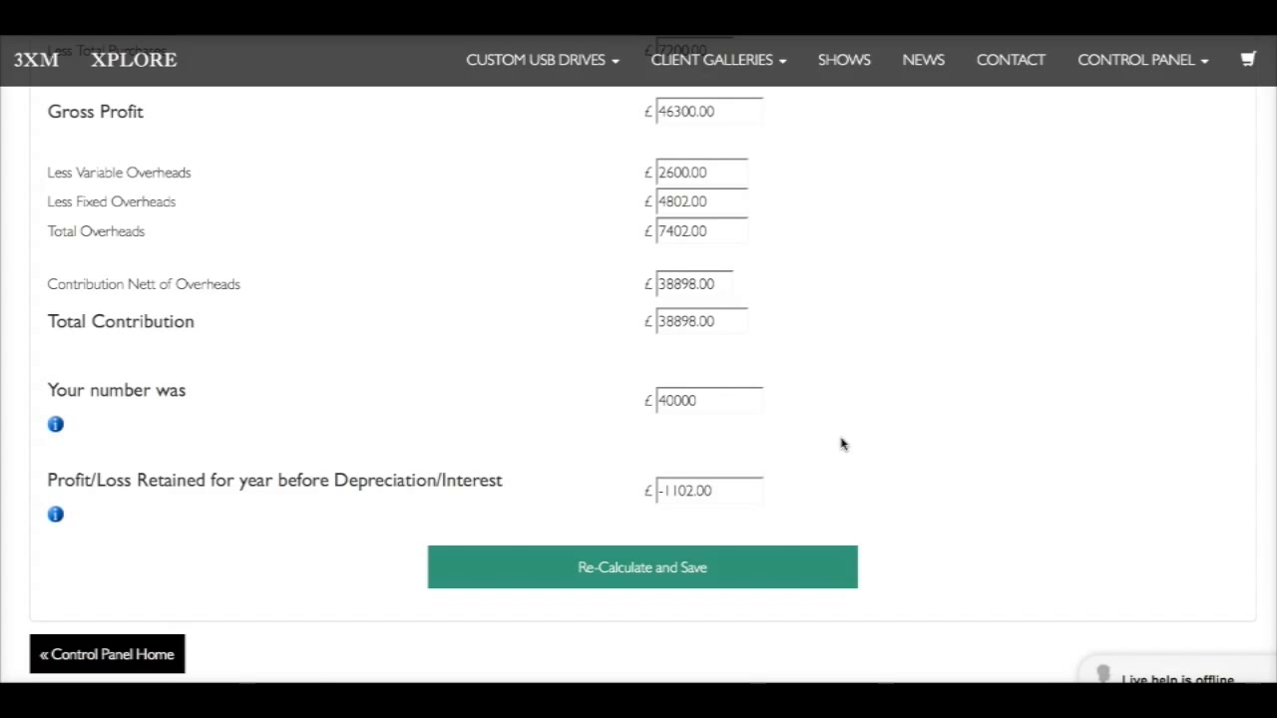
# Raise the Advertising amount in the Fixed Overheads to £4000
pyautogui.scroll(20, 841, 444)
pyautogui.scroll(20, 841, 444)
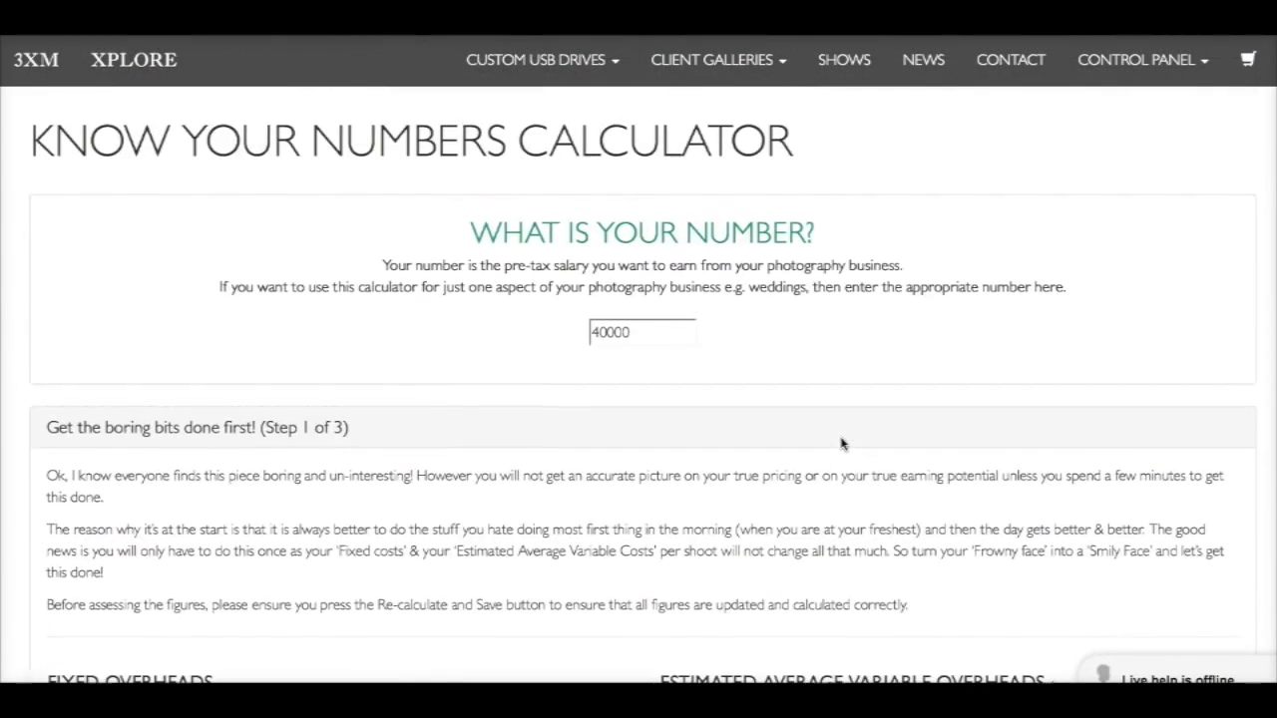
pyautogui.scroll(-6, 841, 444)
pyautogui.click(490, 398)
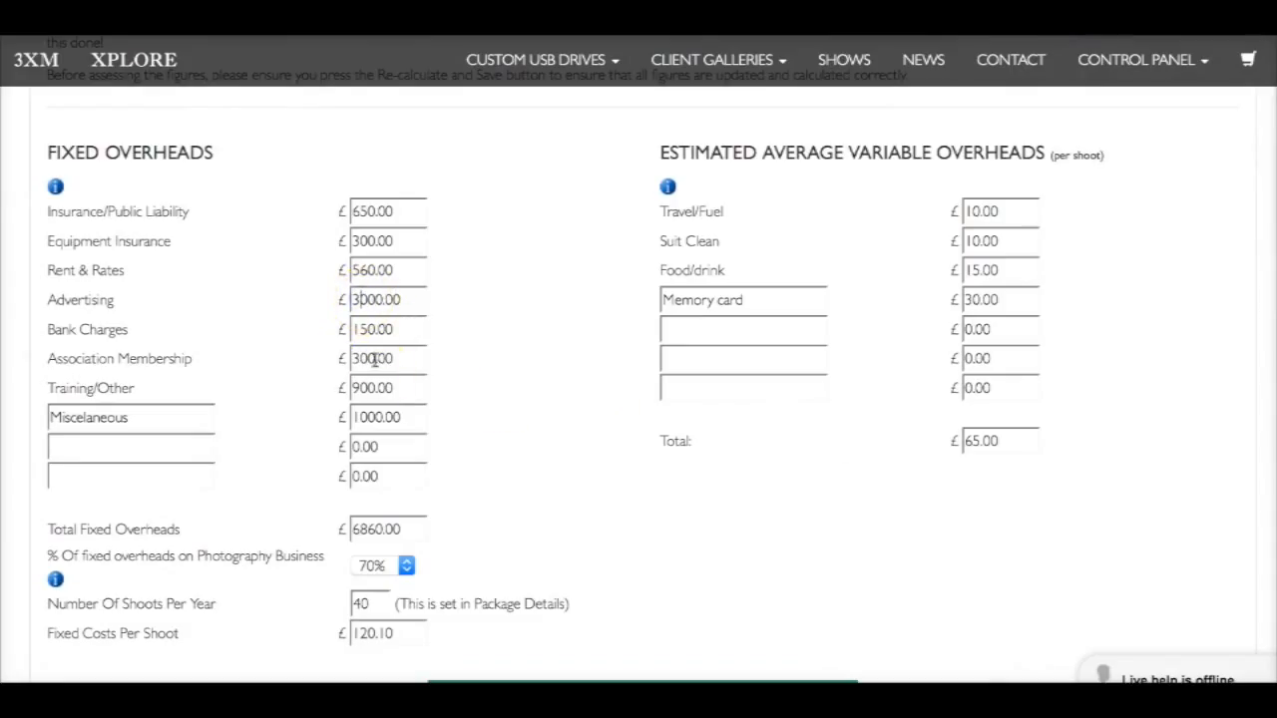
pyautogui.press('BackSpace')
pyautogui.write('4')
pyautogui.click(602, 495)
# Set the total number of Package A shoots sold this year to 21, then recalculate and save the figures
pyautogui.scroll(-6, 603, 495)
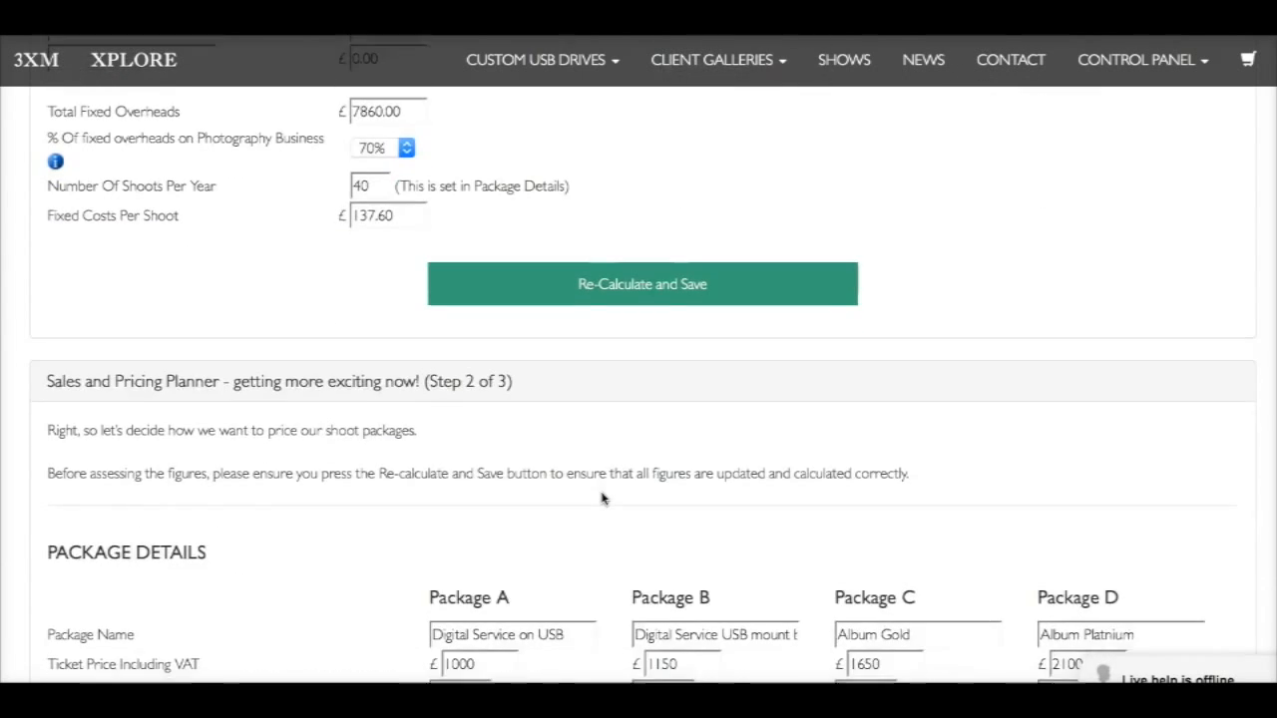
pyautogui.scroll(-3, 603, 495)
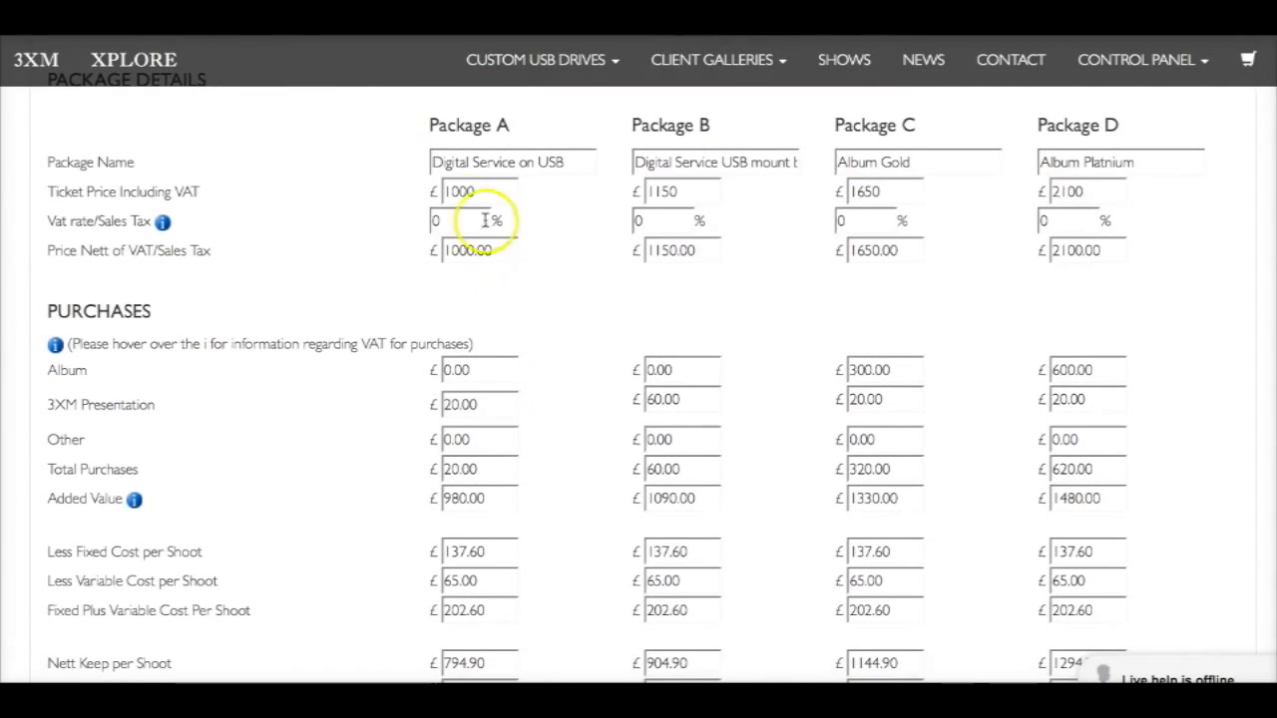
pyautogui.scroll(-2, 570, 450)
pyautogui.scroll(-7, 570, 451)
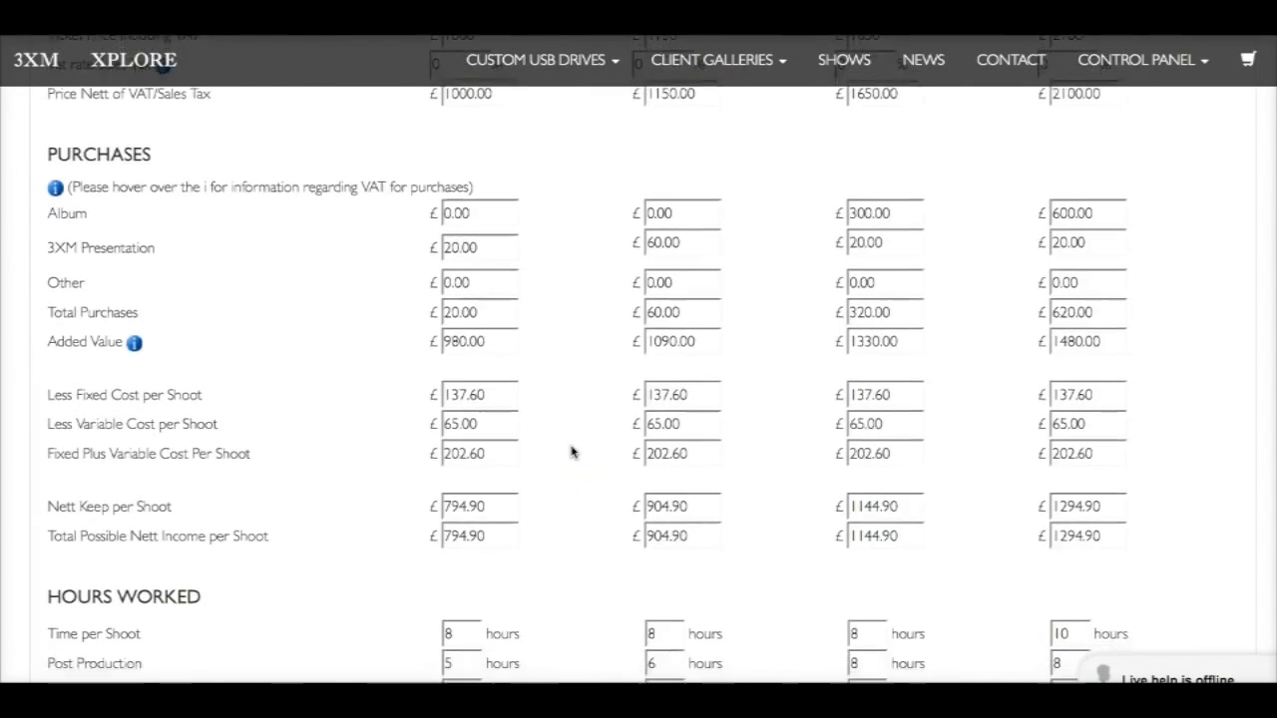
pyautogui.scroll(-4, 571, 451)
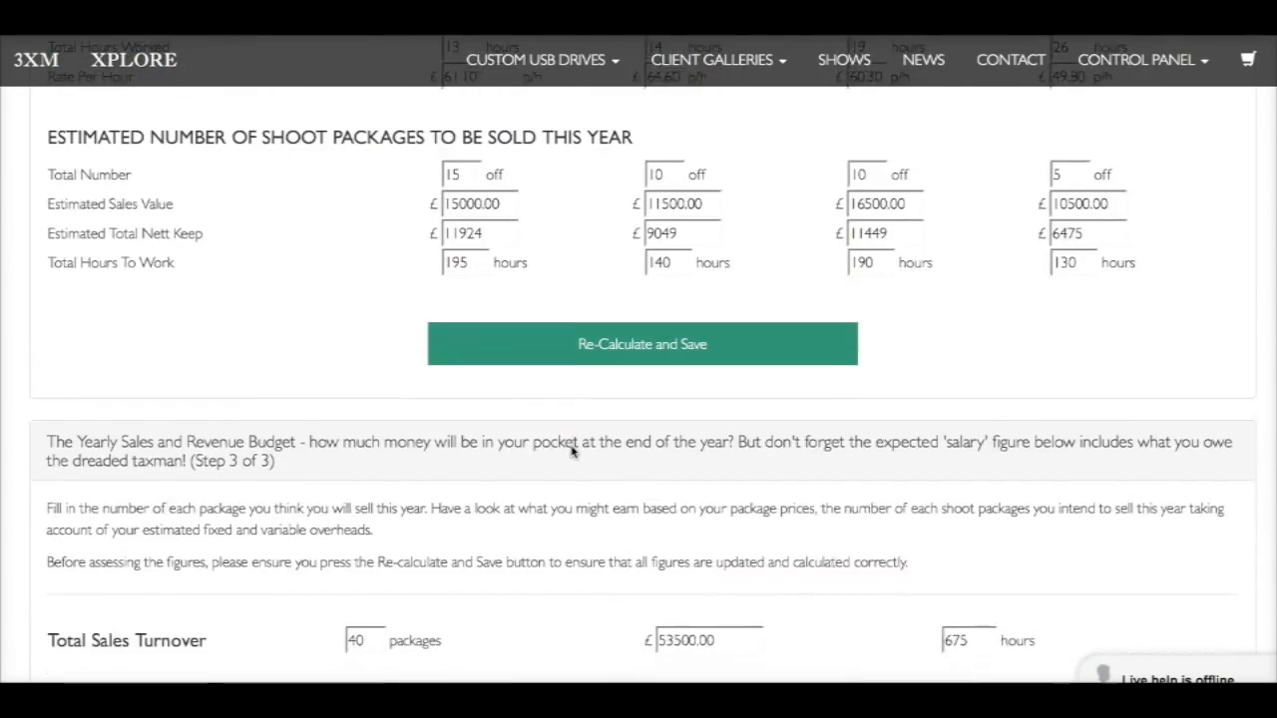
pyautogui.scroll(3, 470, 353)
pyautogui.click(465, 312)
pyautogui.press('BackSpace')
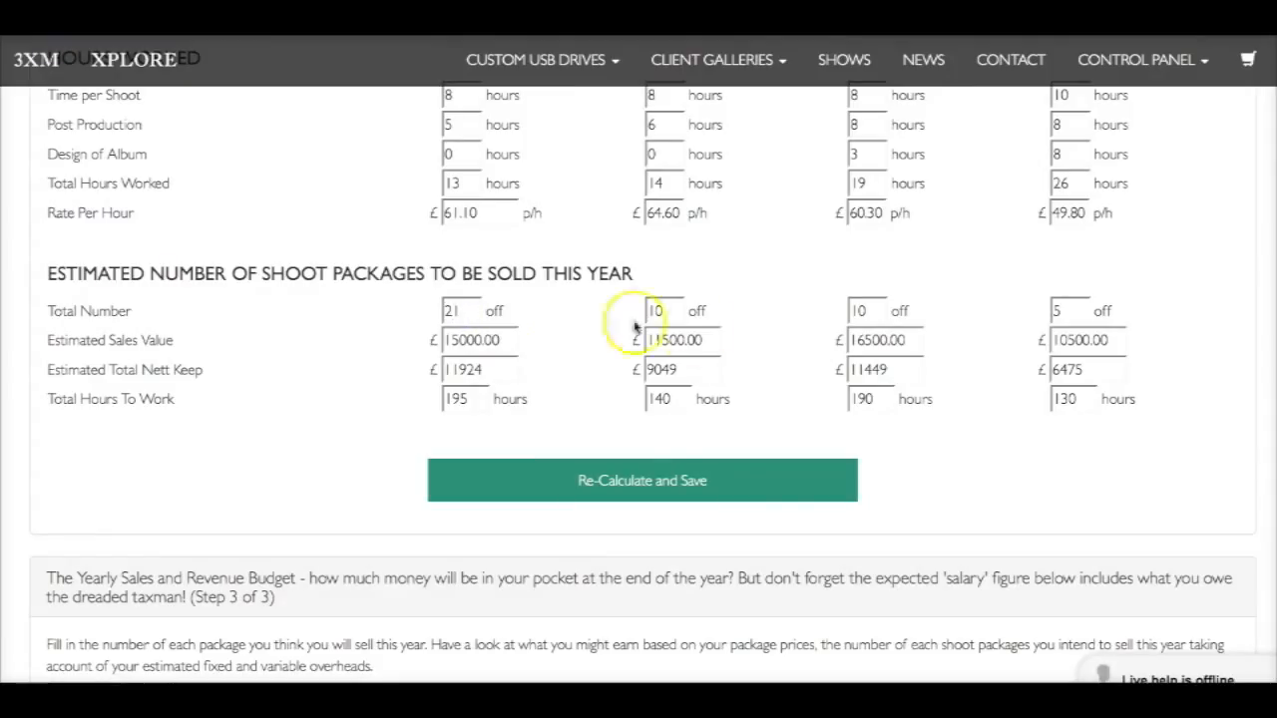
pyautogui.click(918, 445)
pyautogui.click(650, 486)
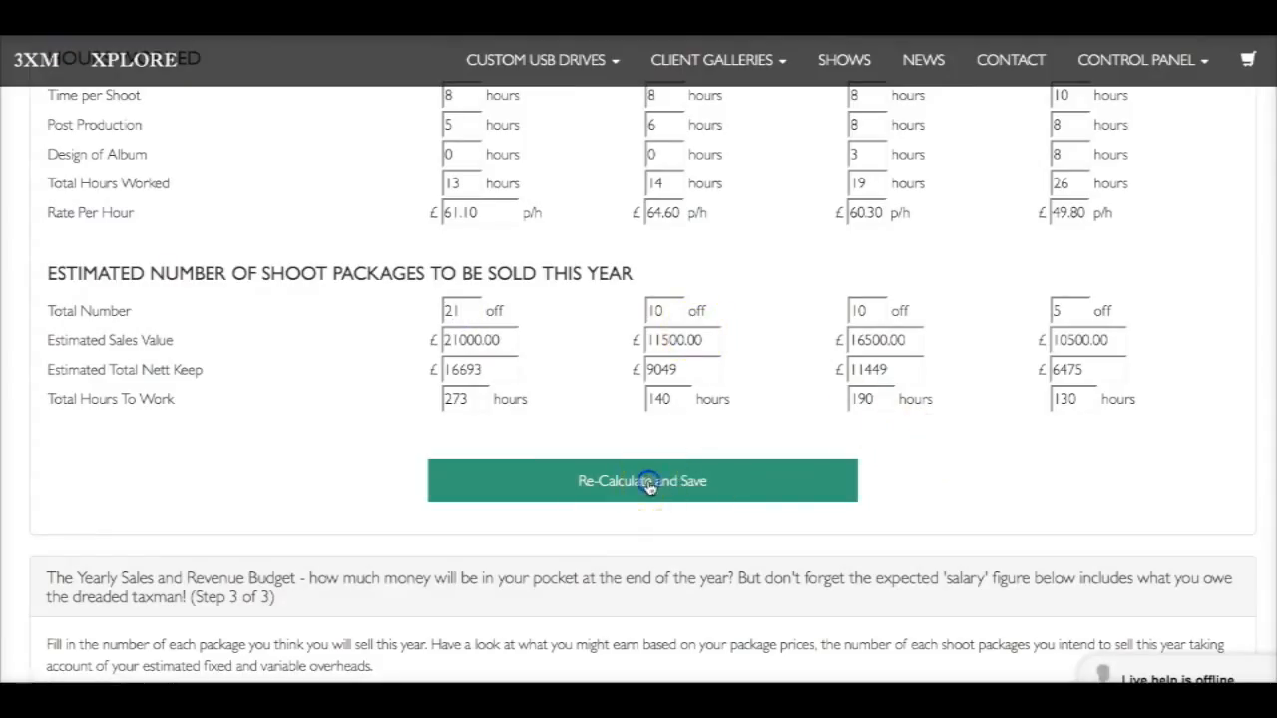
# Check the recalculated contribution and retained profit or loss in the yearly budget, and return to the start of the calculator
pyautogui.scroll(-4, 650, 488)
pyautogui.scroll(-15, 650, 487)
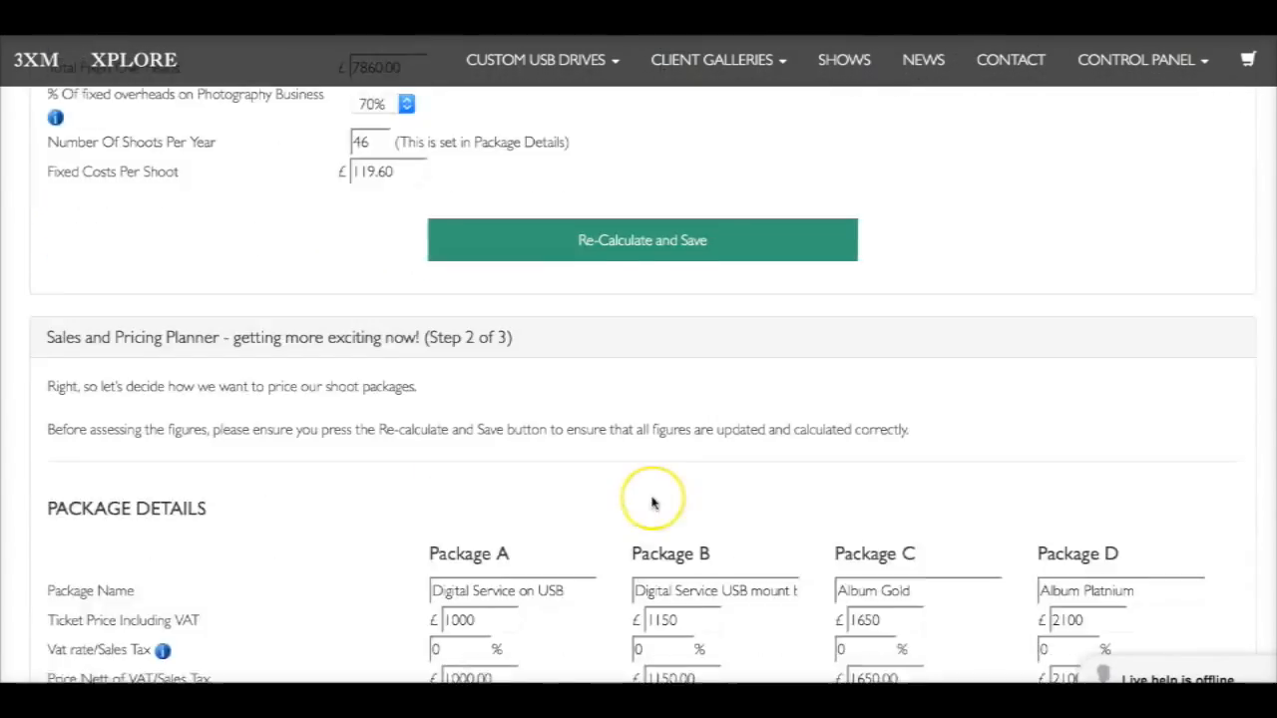
pyautogui.scroll(-9, 656, 513)
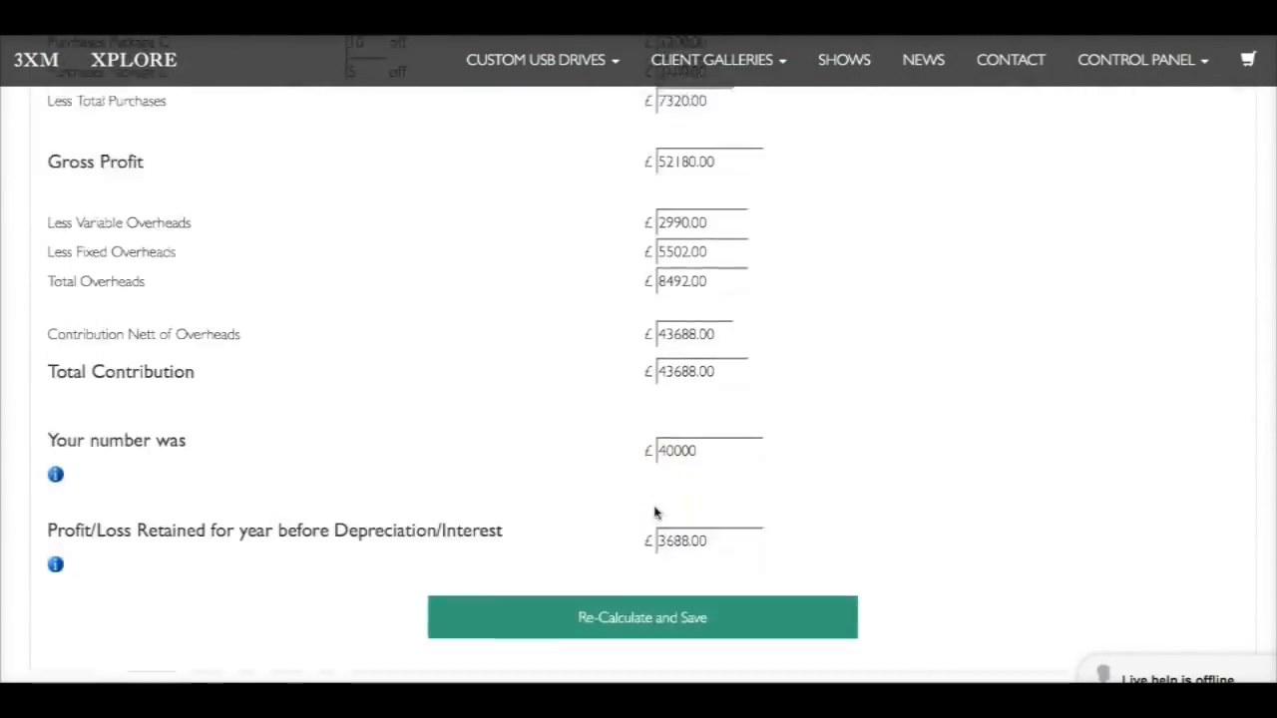
pyautogui.scroll(3, 658, 512)
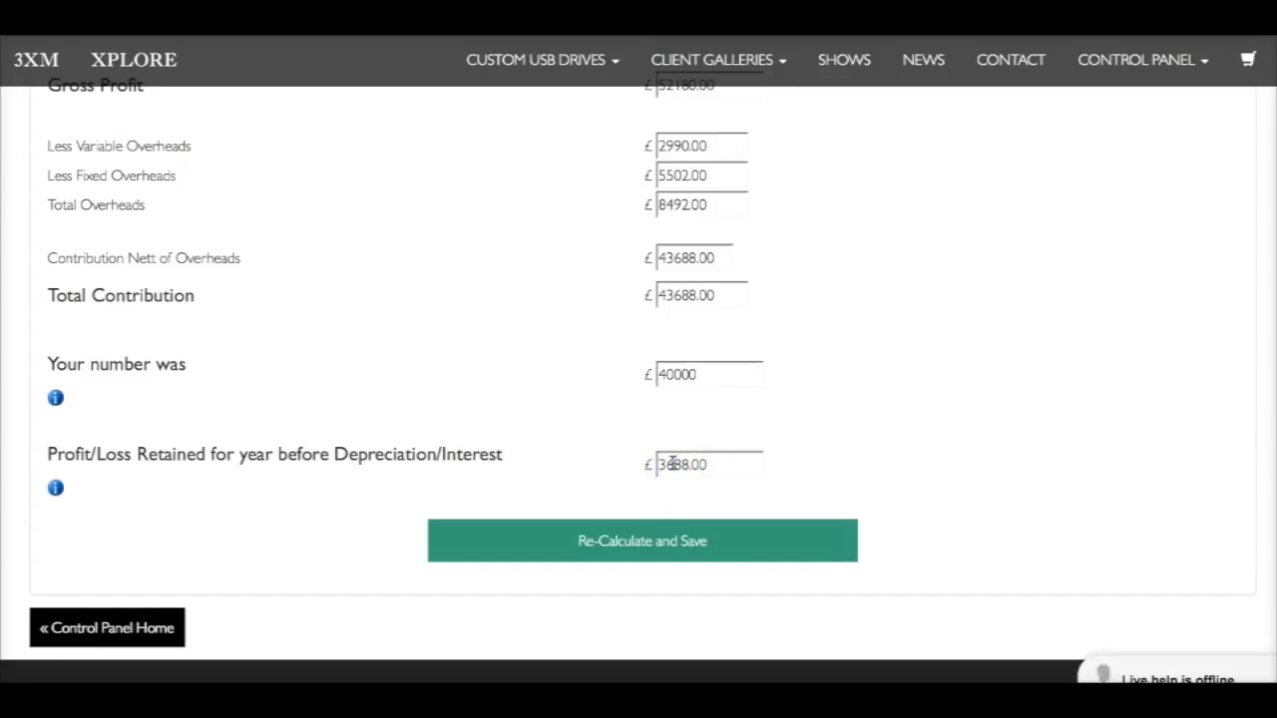
pyautogui.scroll(10, 541, 319)
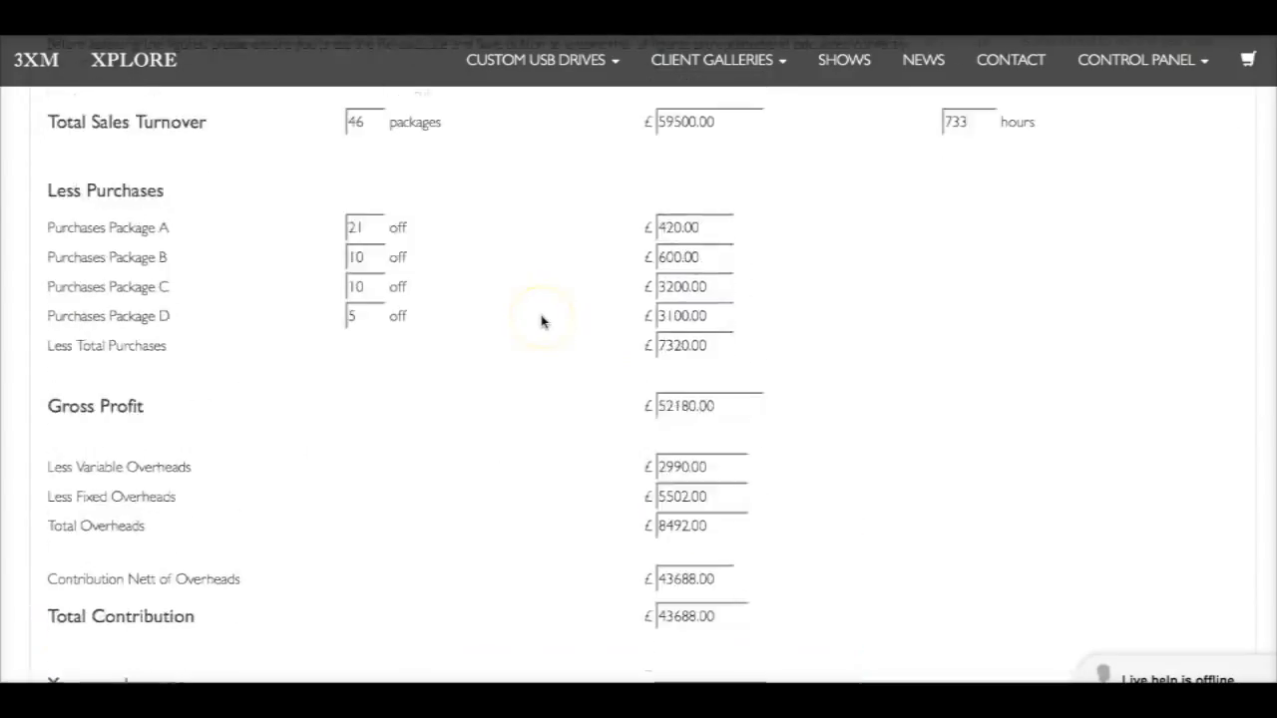
pyautogui.scroll(15, 541, 320)
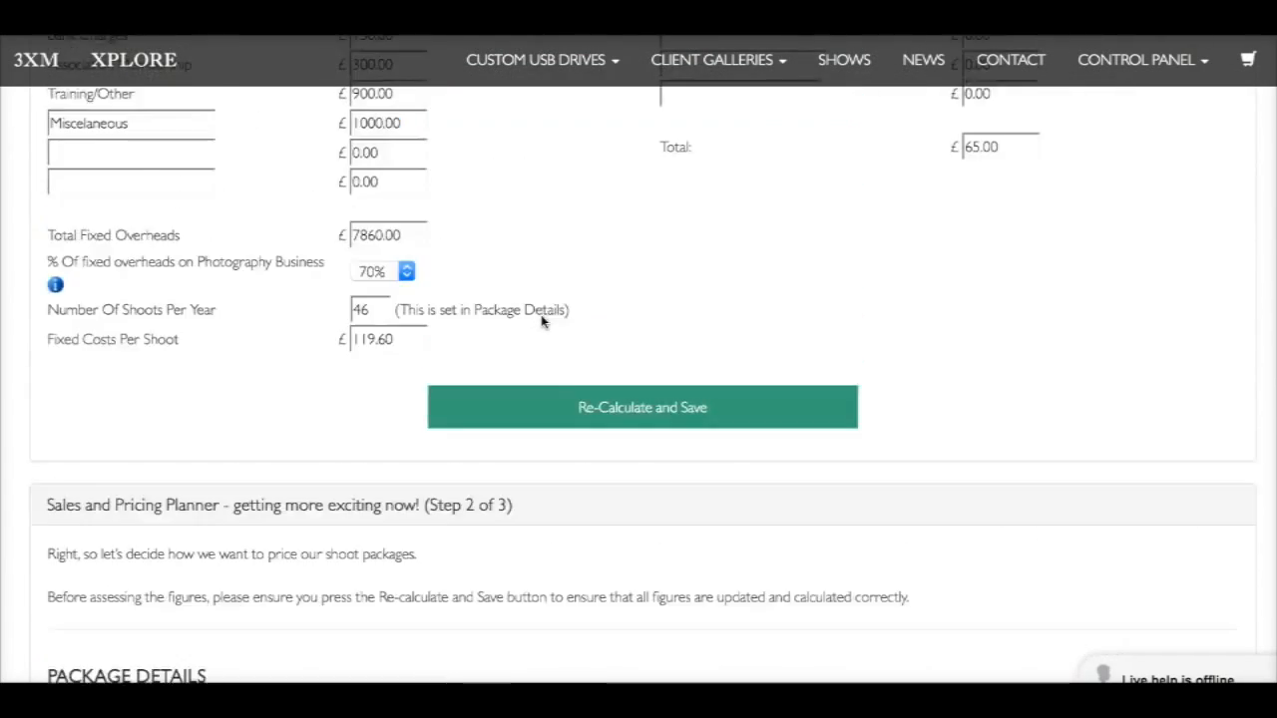
pyautogui.scroll(4, 542, 320)
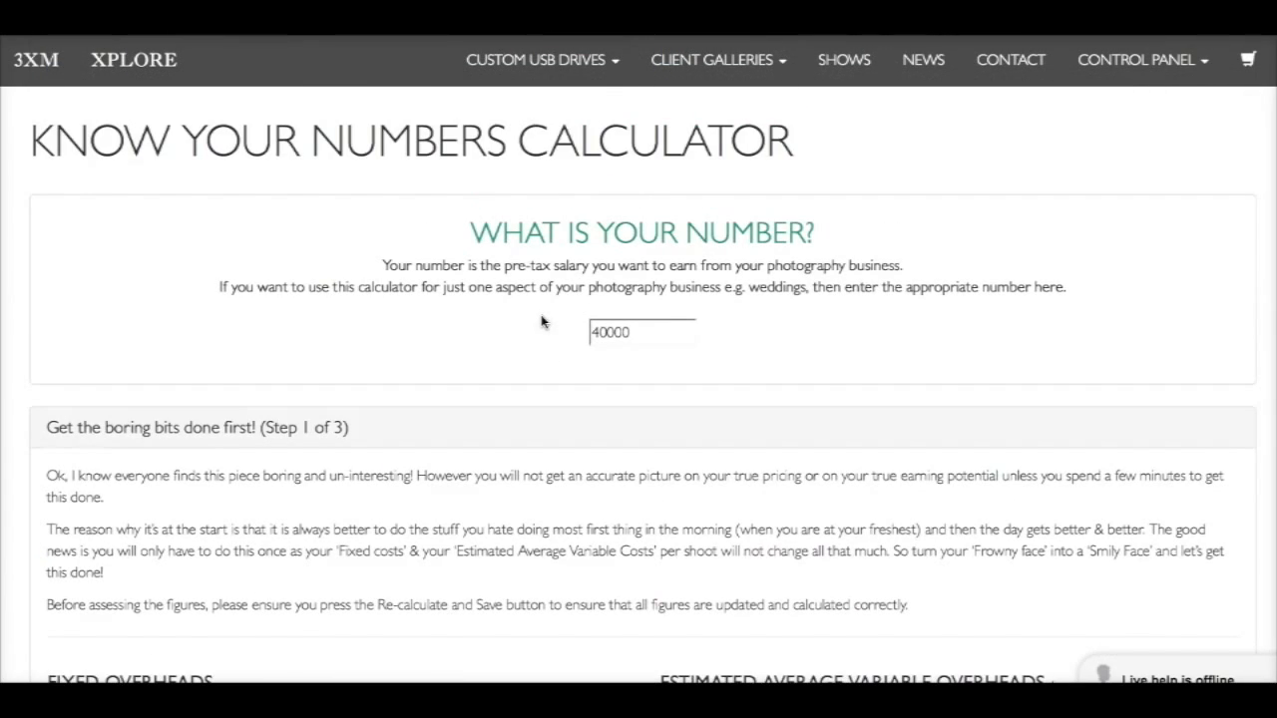